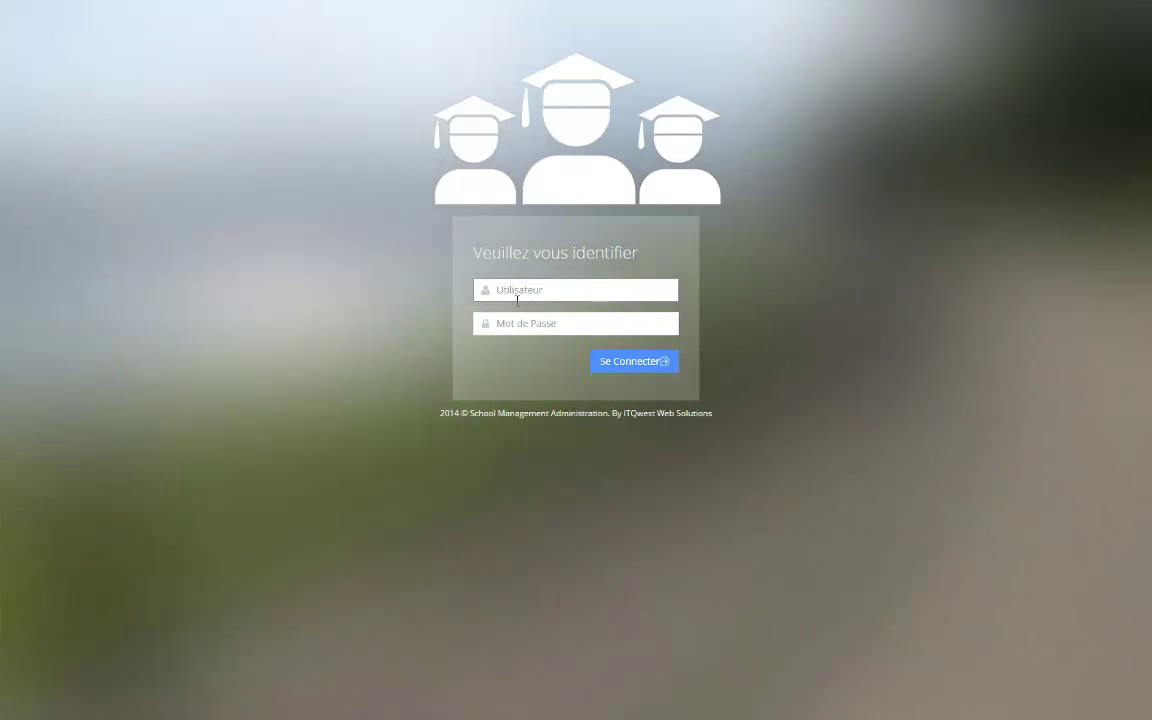
Log in with the autocompleted admin username and the account password
left_click(517, 299)
type("ad")
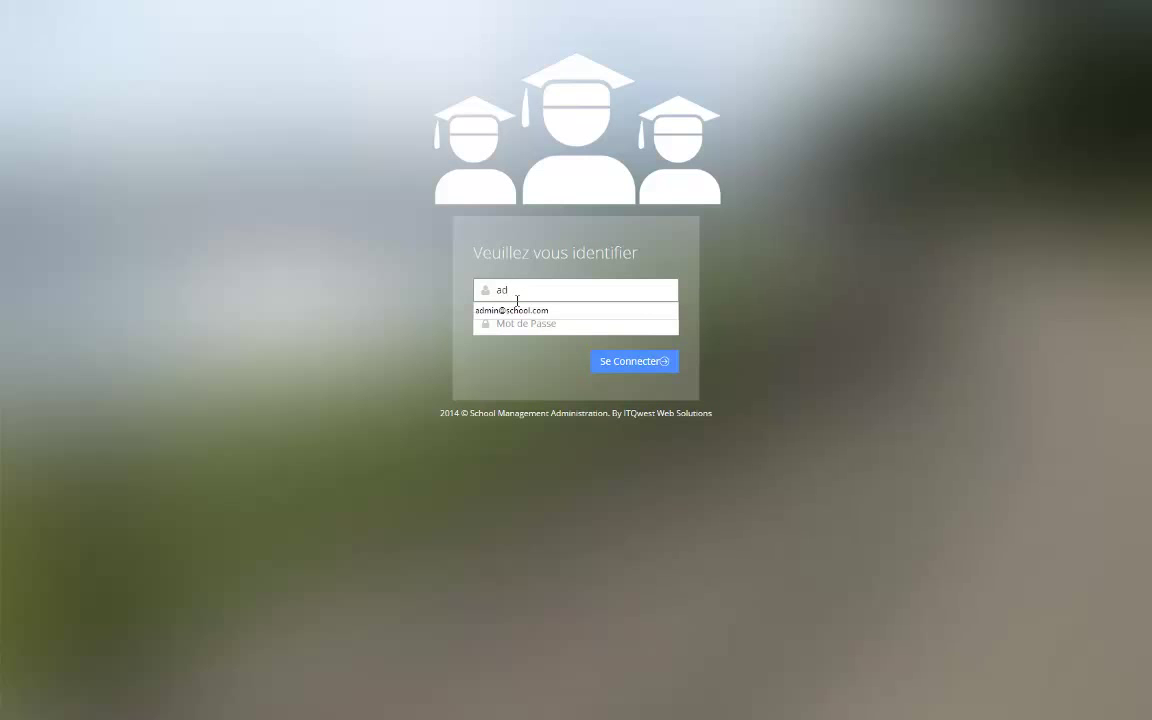
key("Down")
key("Tab")
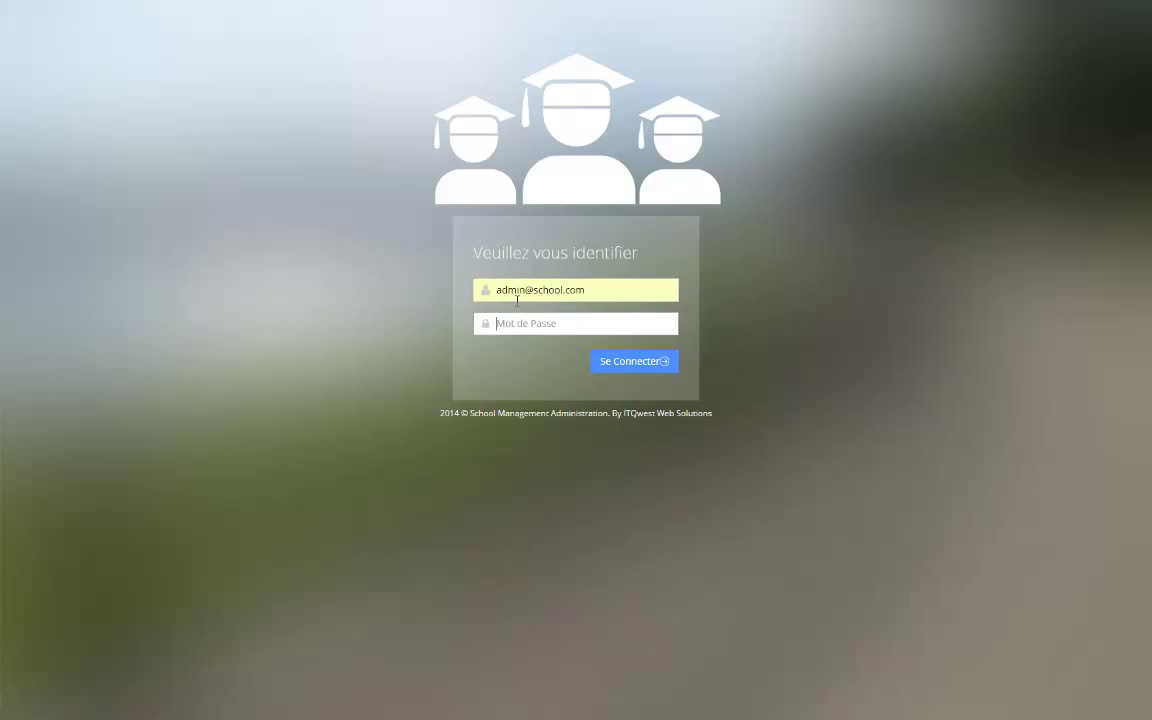
type("123")
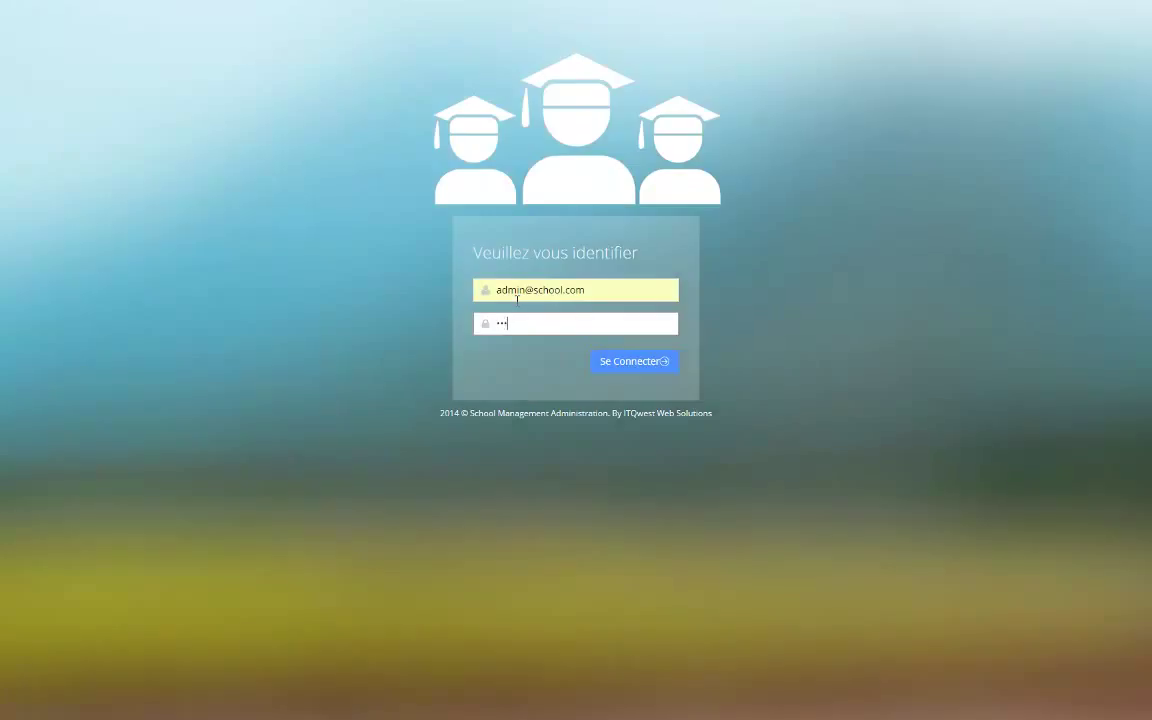
key("BackSpace")
key("BackSpace")
key("BackSpace")
type("12345")
key("Return")
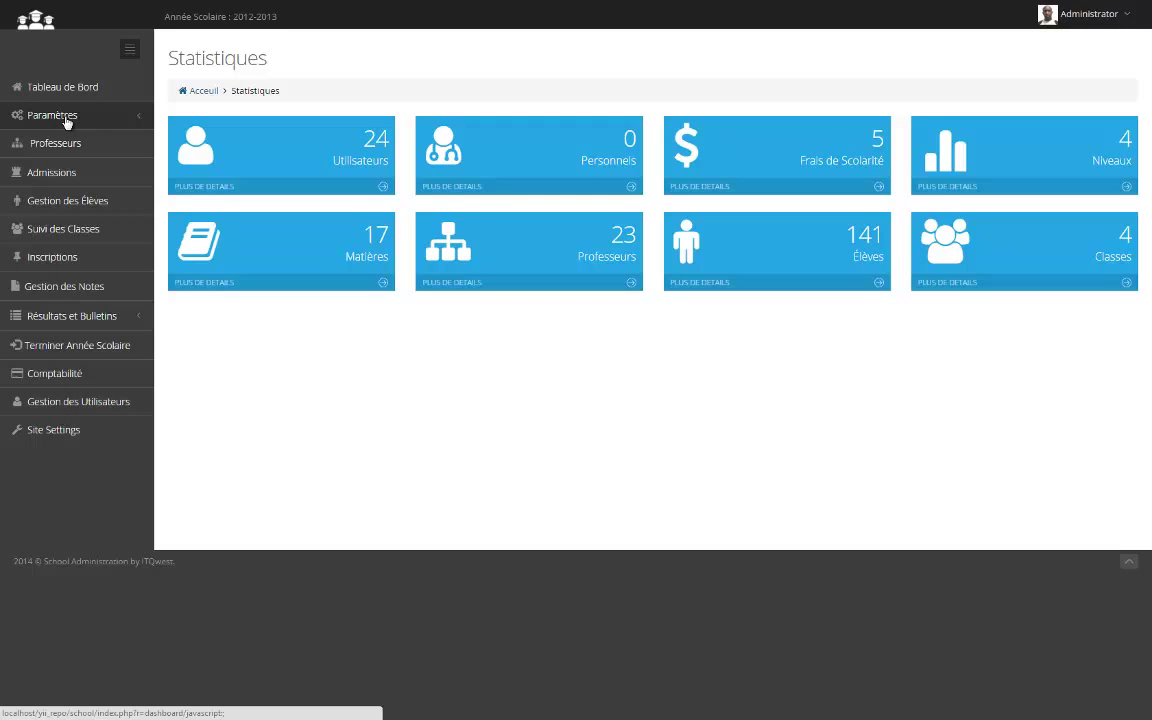
Expand Paramètres, view the Années Scolaires page, then go to the Professeurs list
left_click(66, 120)
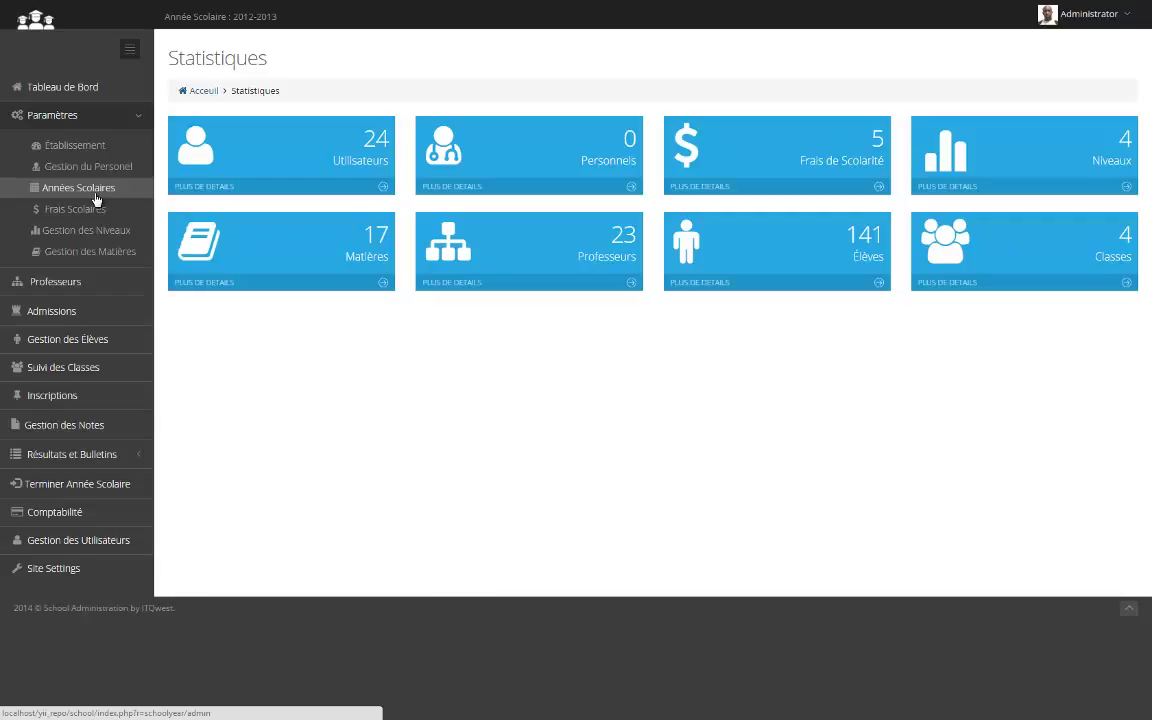
left_click(96, 196)
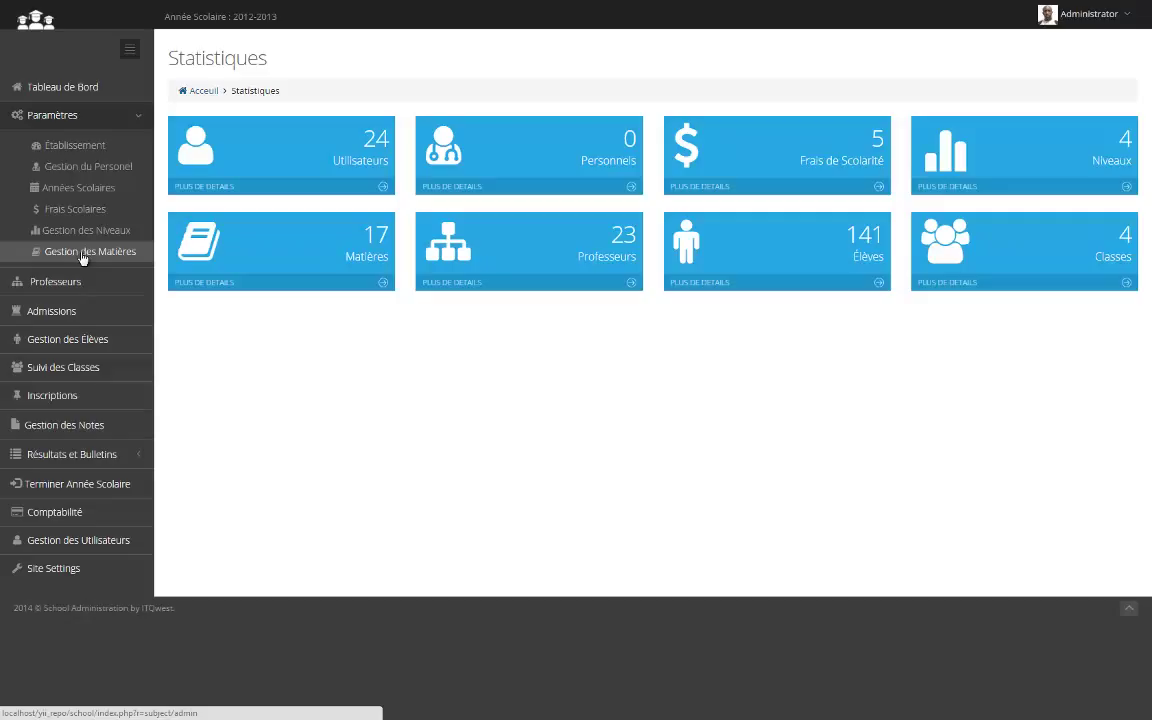
left_click(55, 281)
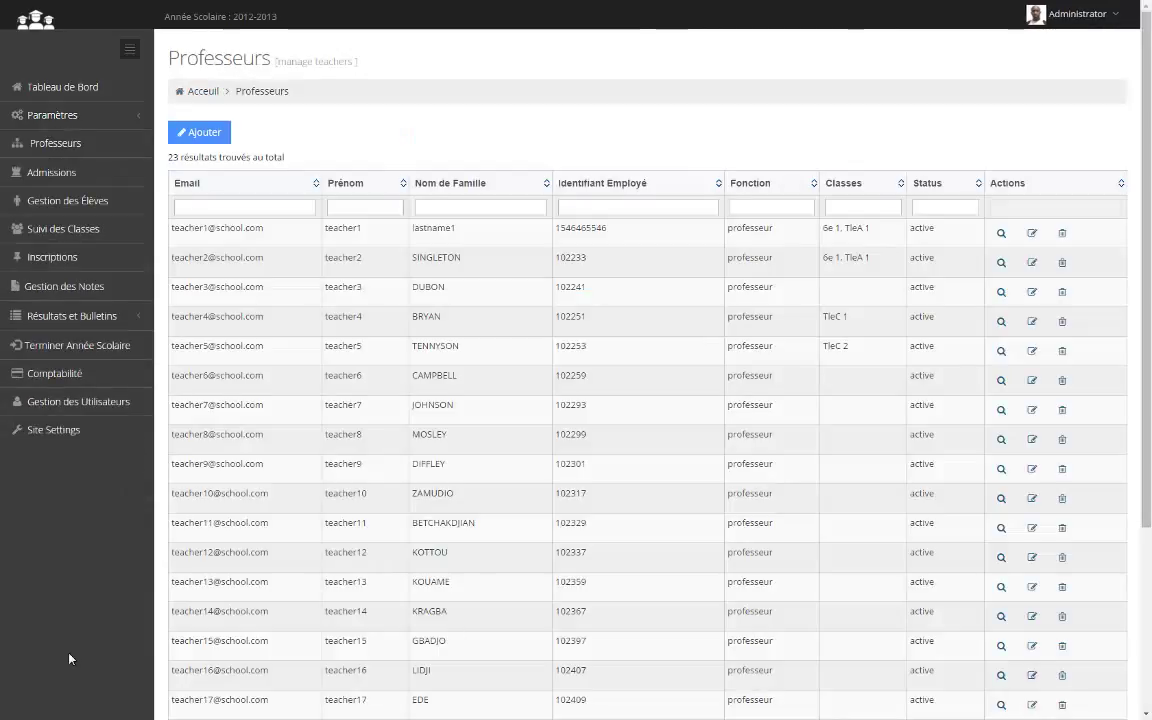
Reload the teachers list, inspect the third teacher's details, then go to Admissions
left_click(69, 150)
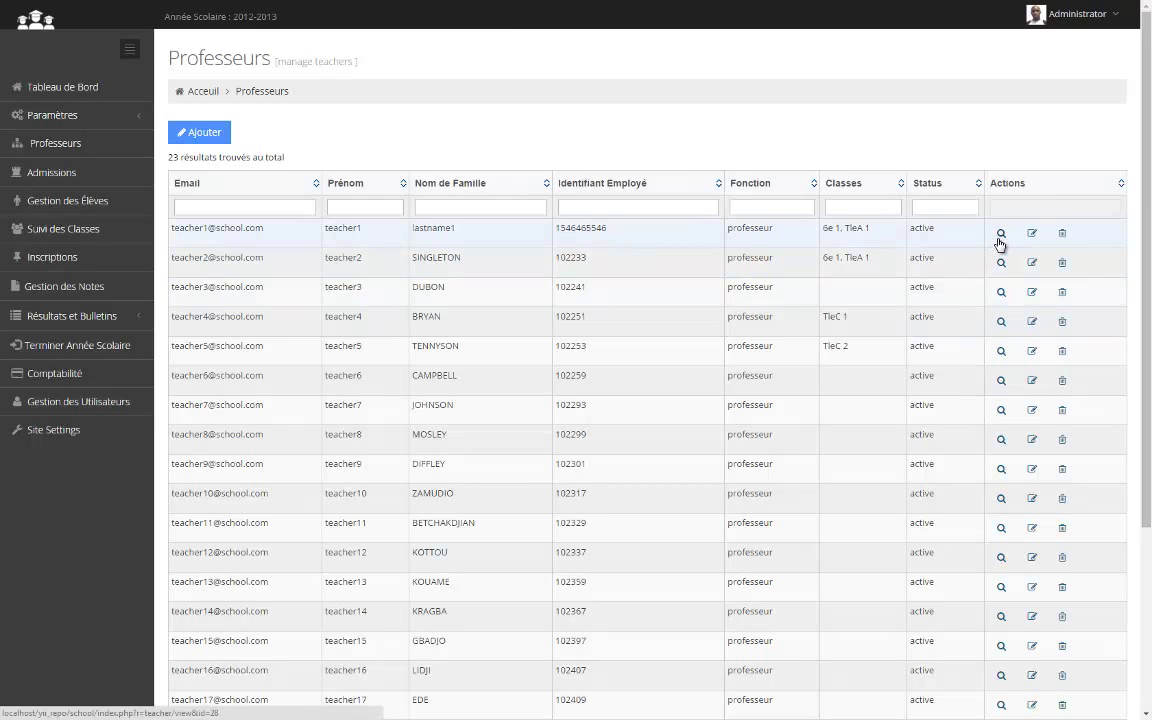
left_click(1003, 291)
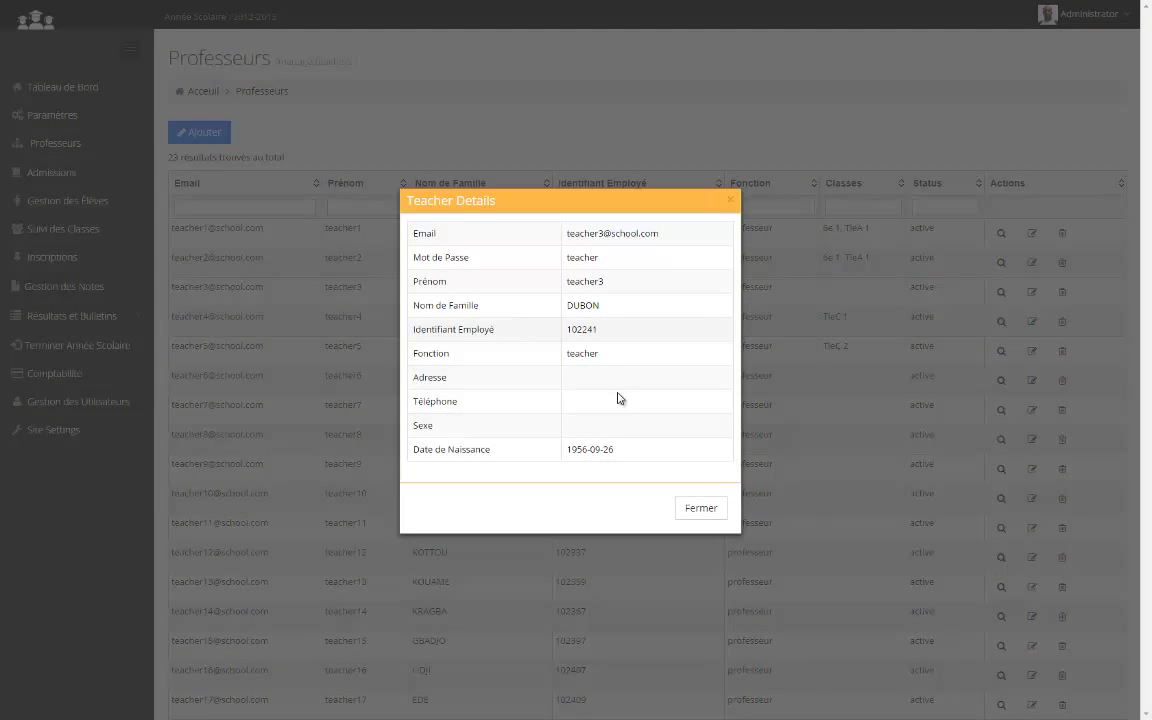
left_click(710, 511)
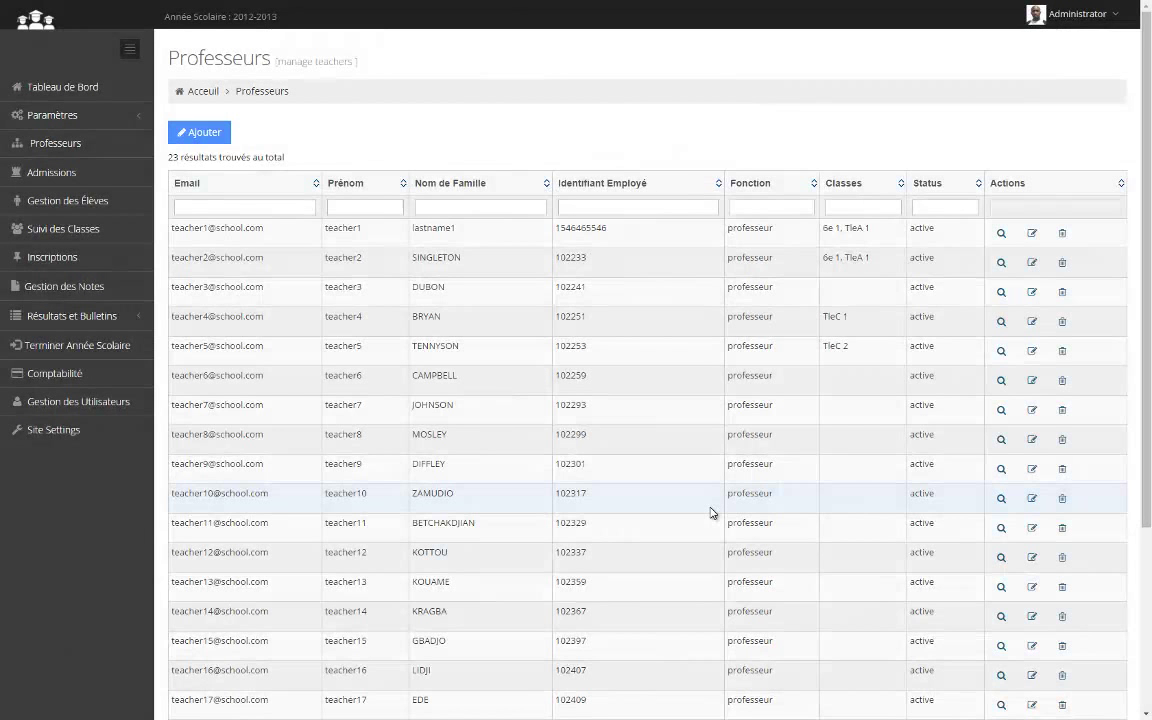
left_click(56, 173)
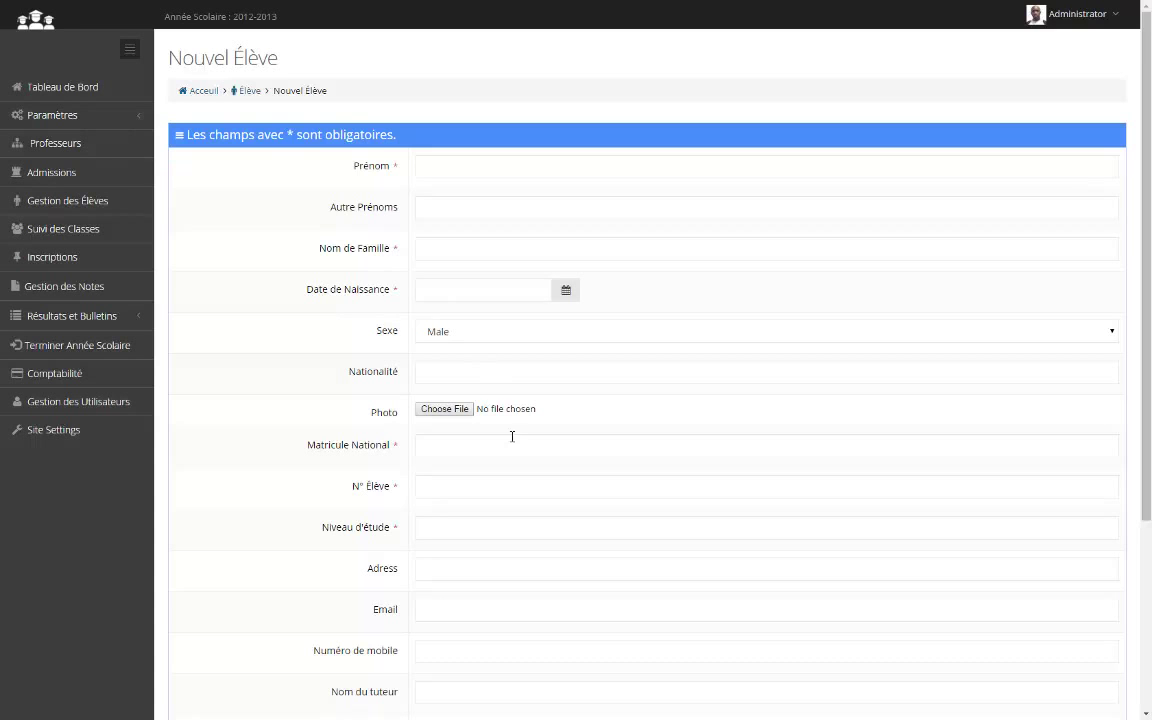
Scroll through the Nouvel Élève admission form, then go to Gestion des Élèves
scroll(513, 440, "down", 3)
scroll(514, 437, "up", 2)
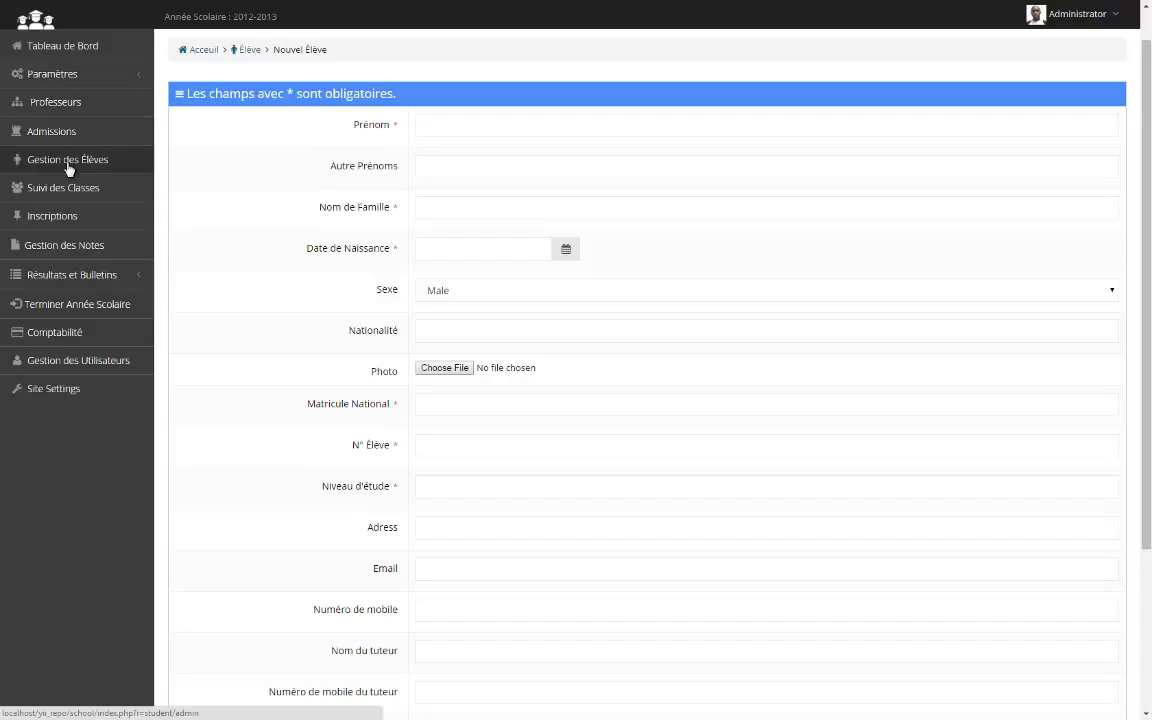
left_click(68, 167)
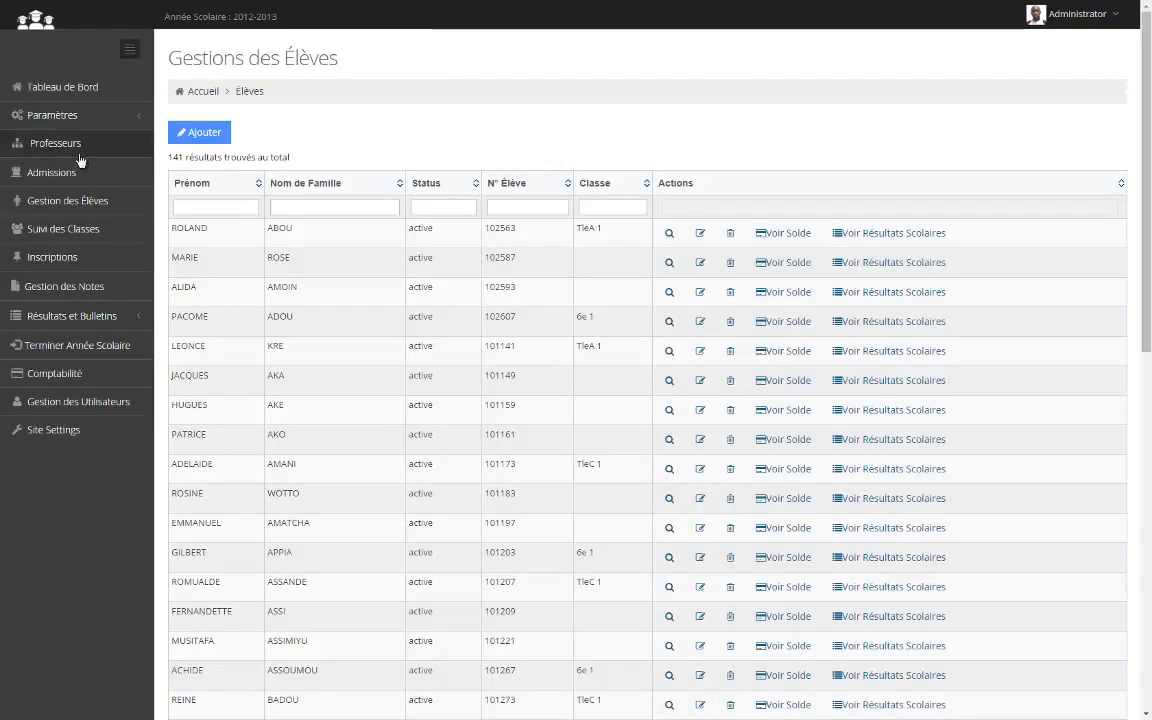
left_click(62, 211)
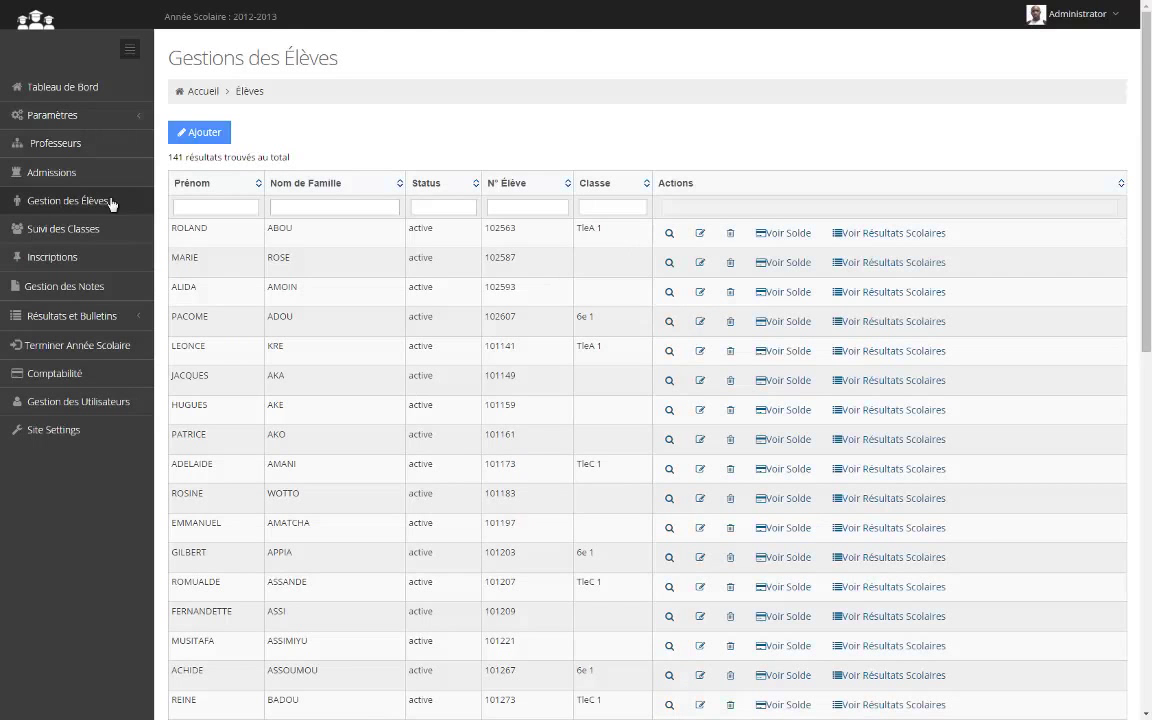
scroll(363, 568, "down", 6)
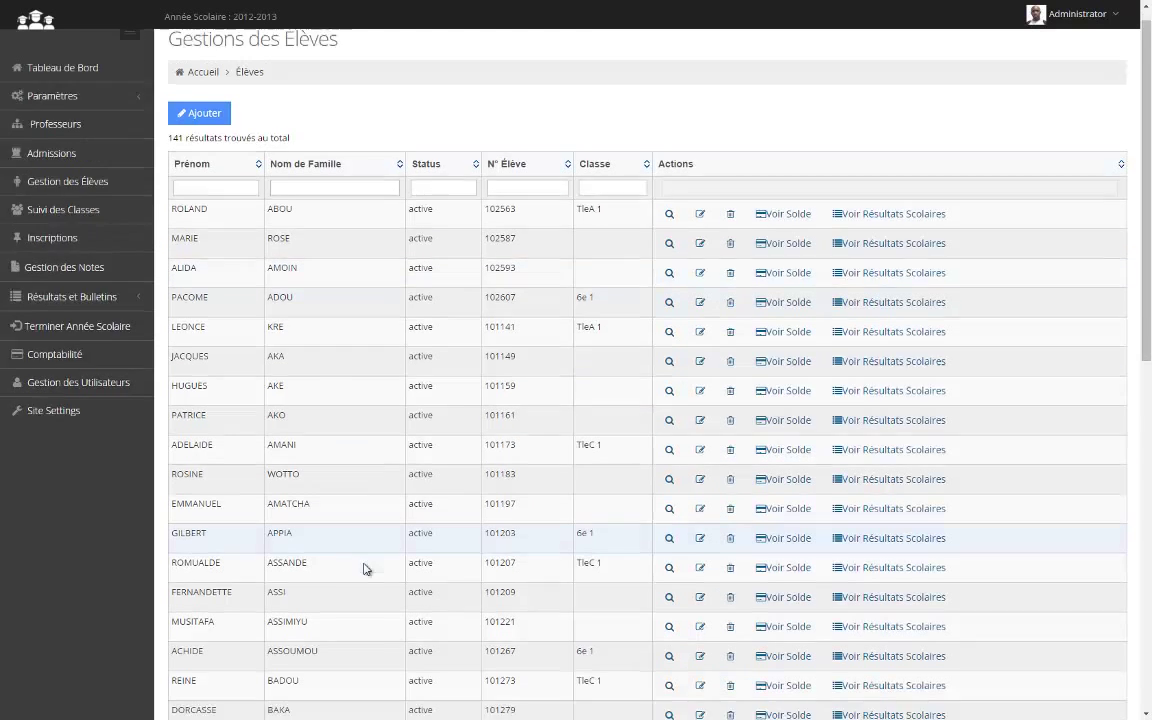
scroll(363, 568, "up", 6)
scroll(363, 568, "down", 8)
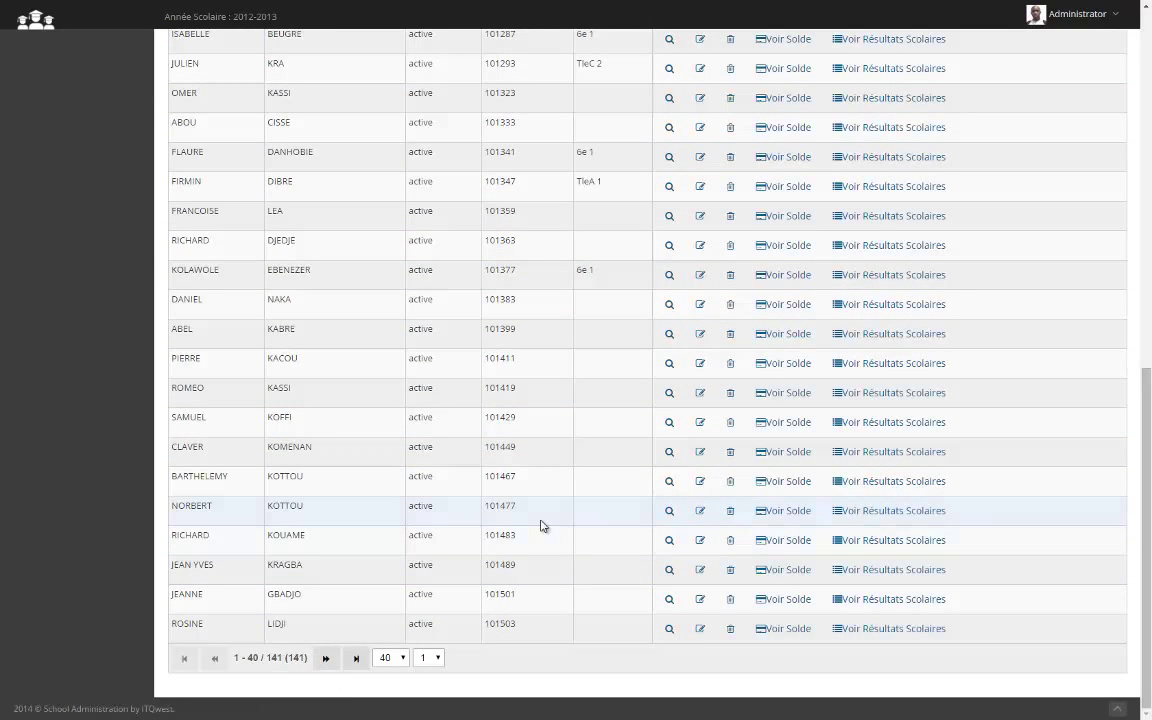
scroll(540, 525, "up", 8)
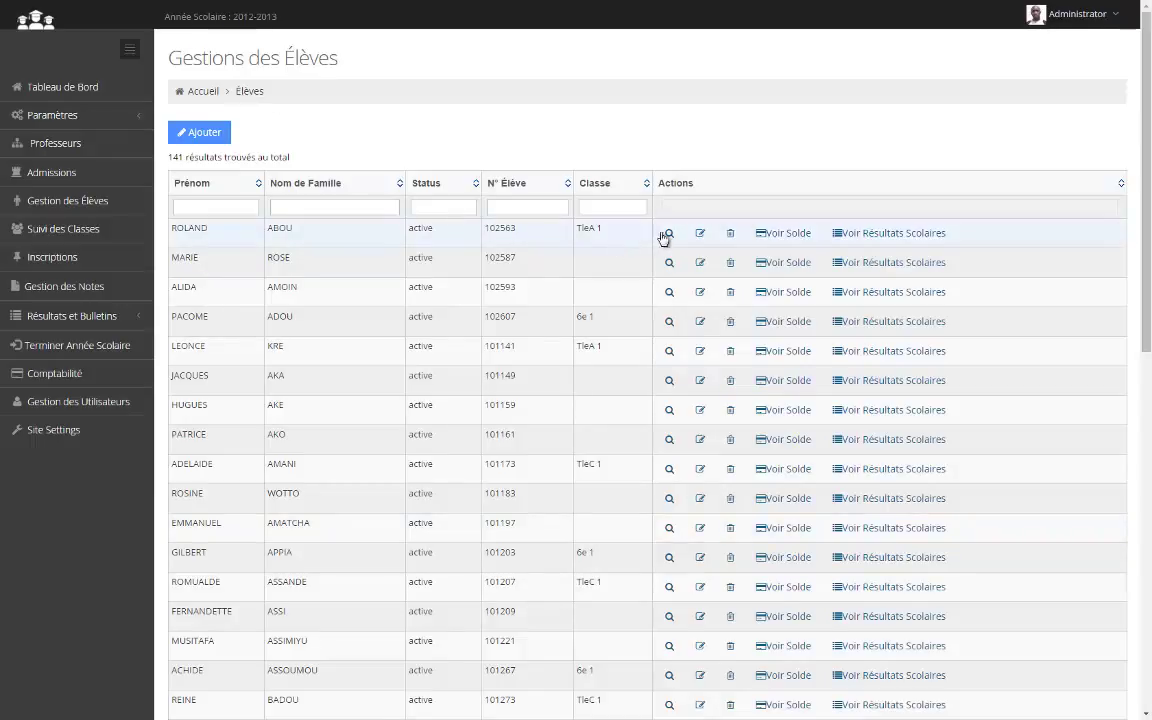
Filter students by first name 'nev' and view the matching student's record card
left_click(212, 209)
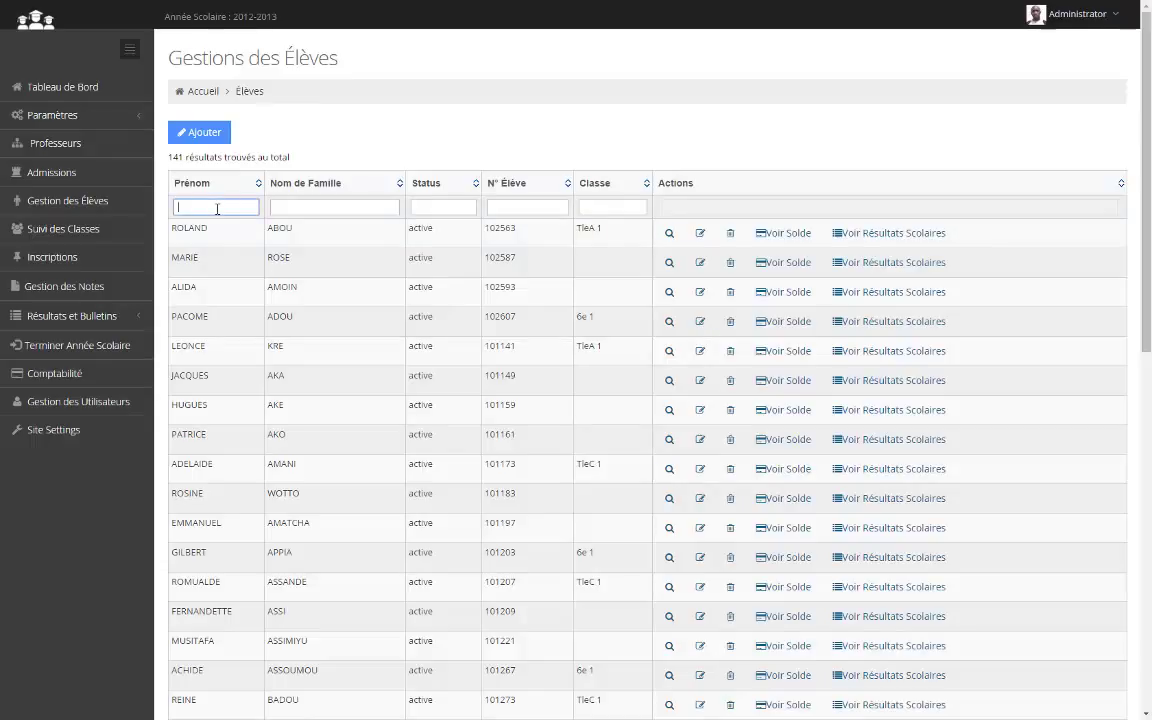
type("ne")
type("v")
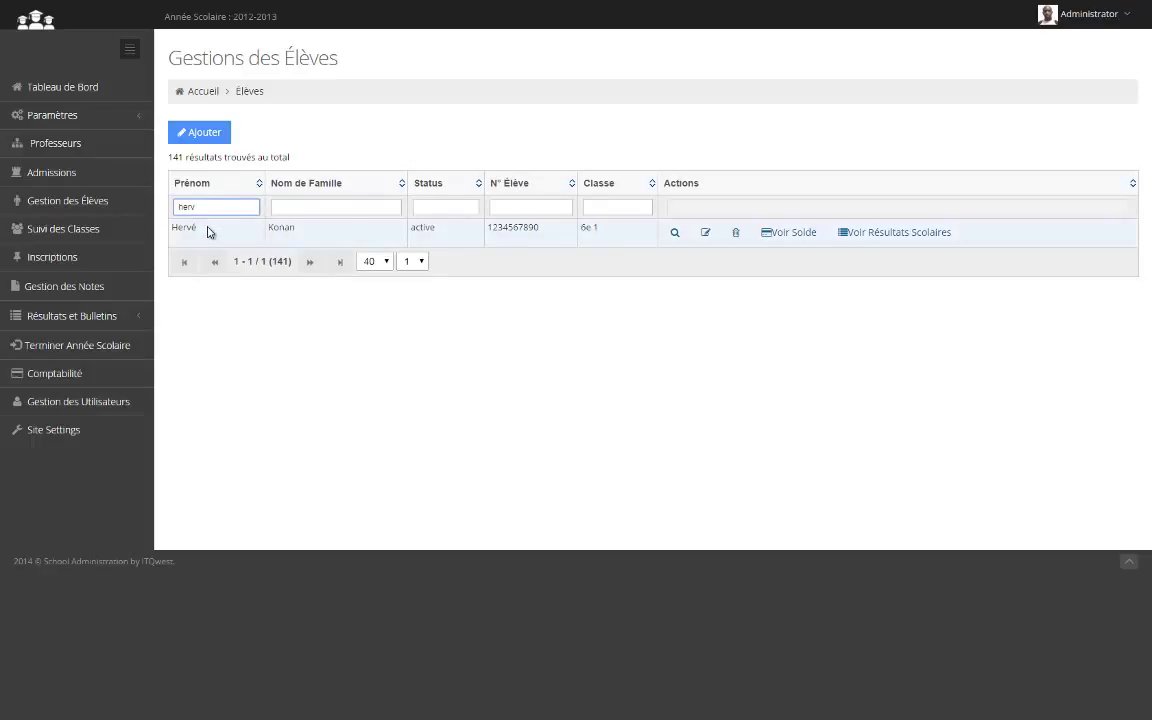
left_click(674, 234)
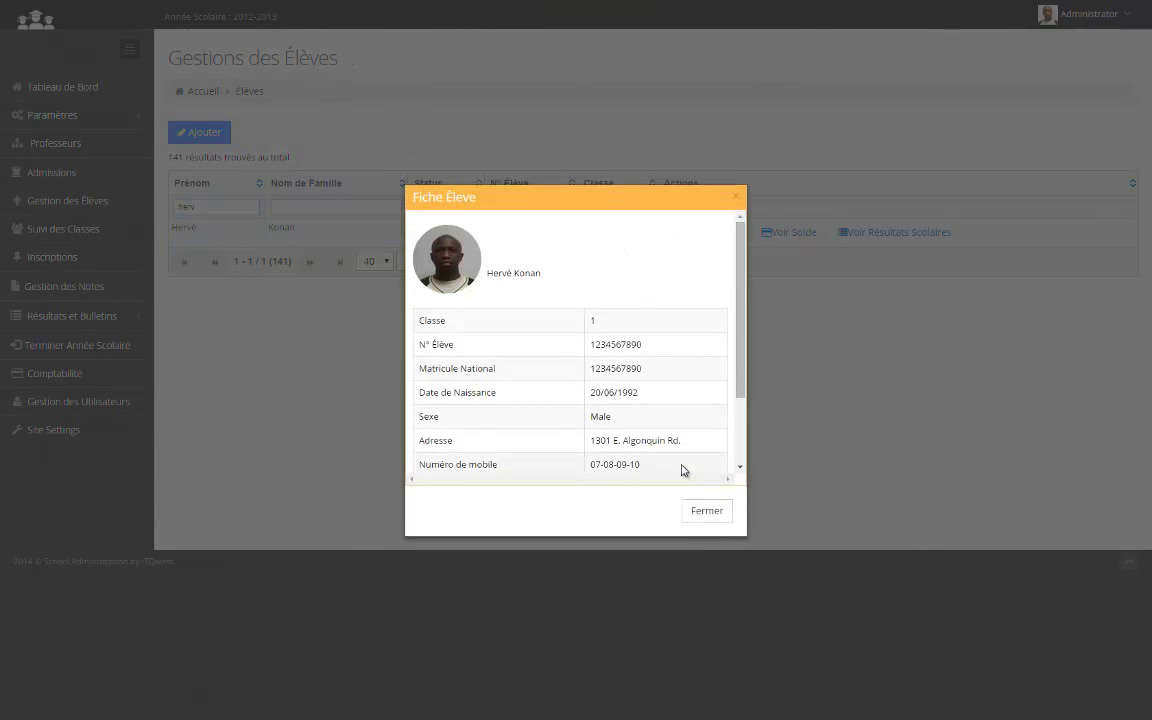
left_click(712, 512)
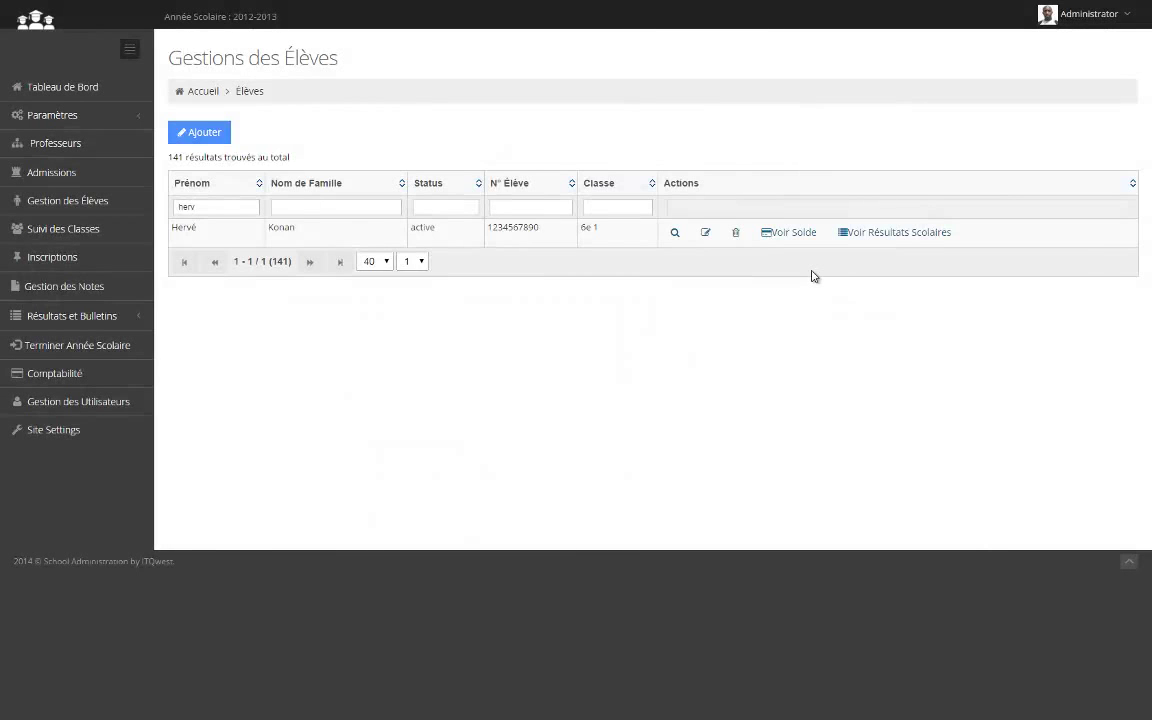
Clear the first-name filter and go to the Suivi des Classes page
left_click(245, 211)
key("BackSpace")
key("BackSpace")
key("BackSpace")
key("BackSpace")
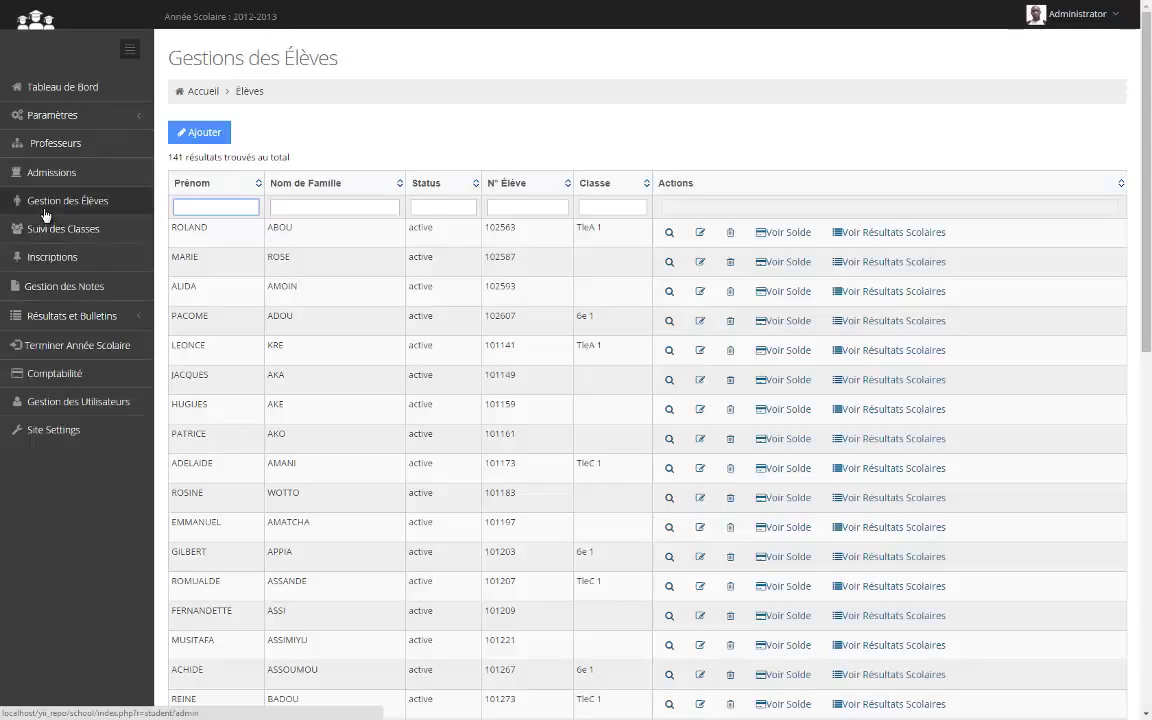
left_click(74, 229)
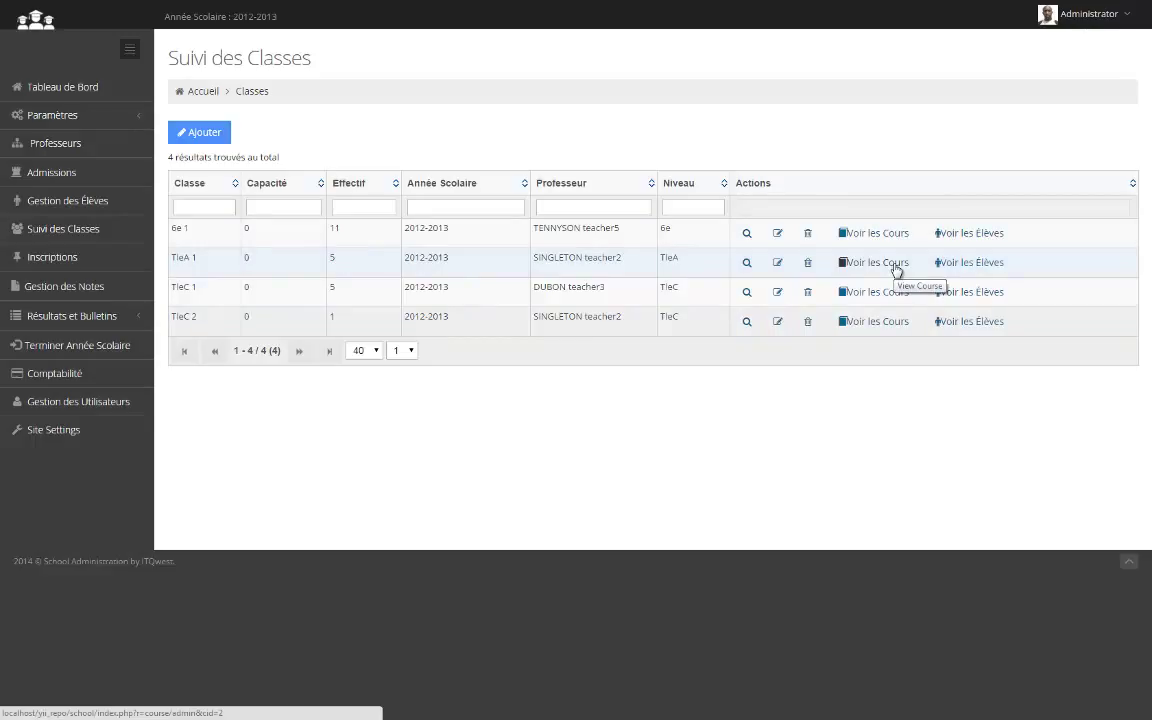
View TleA 1's courses and Philosophie grades, then list TleA 1's five students
left_click(896, 266)
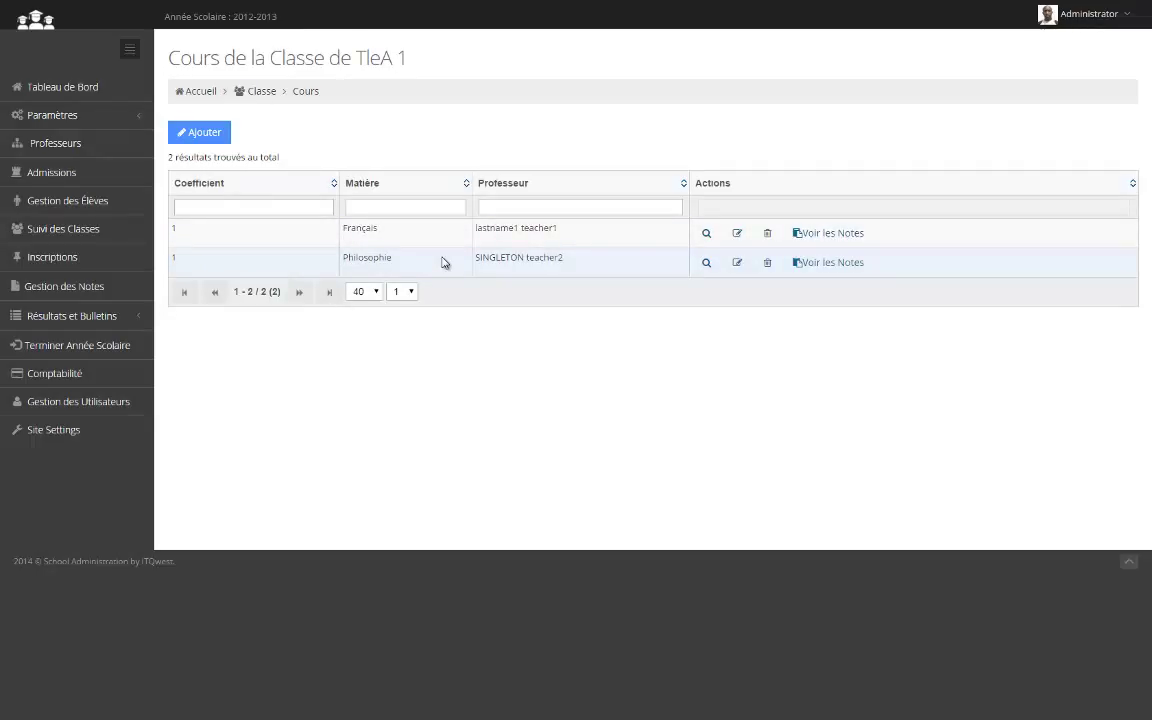
left_click(858, 263)
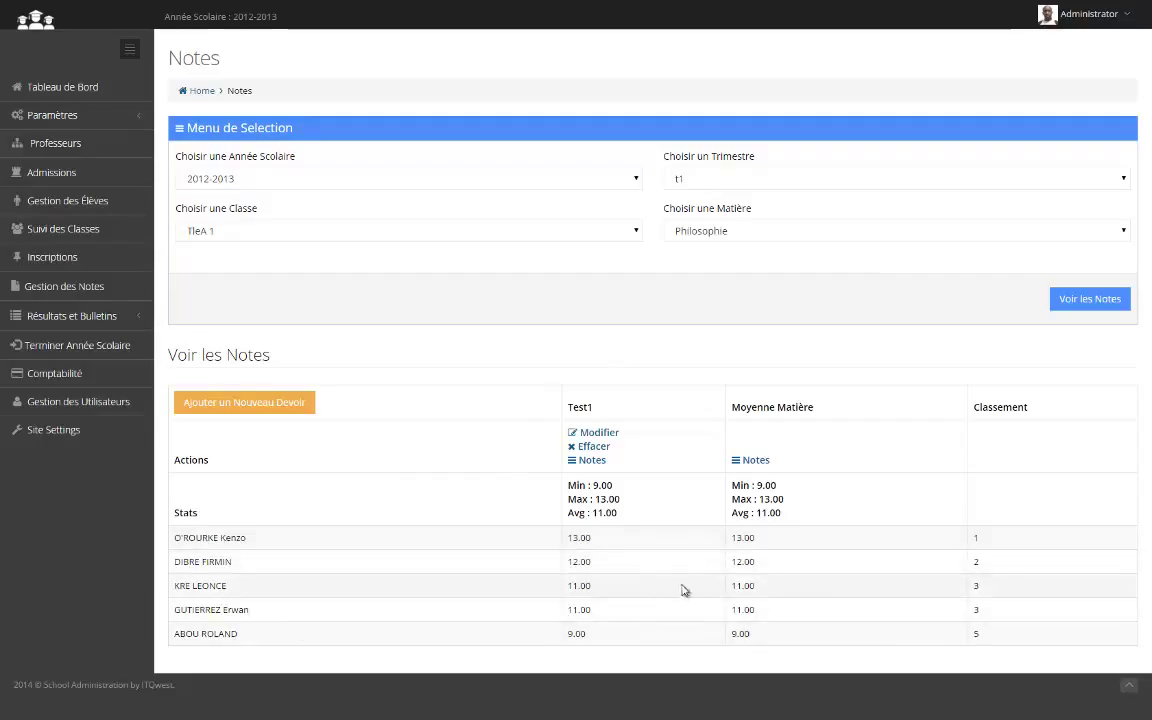
left_click(72, 232)
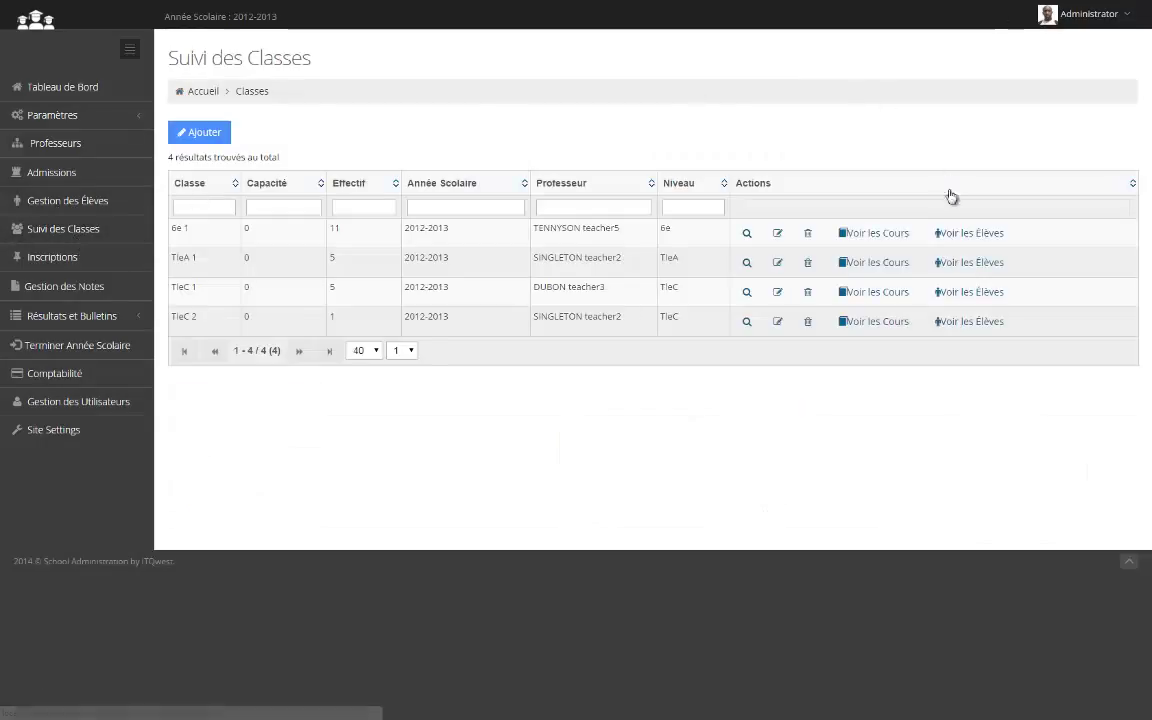
left_click(968, 274)
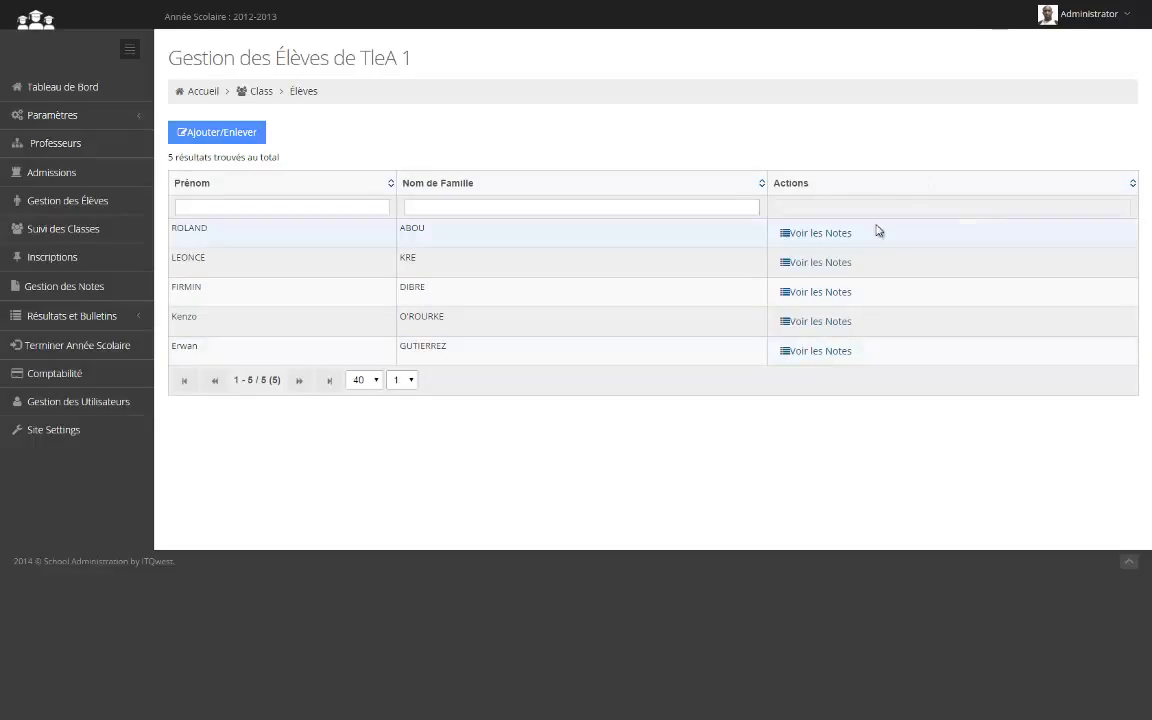
Return from TleA 1's student list to Suivi des Classes via the sidebar
left_click(47, 232)
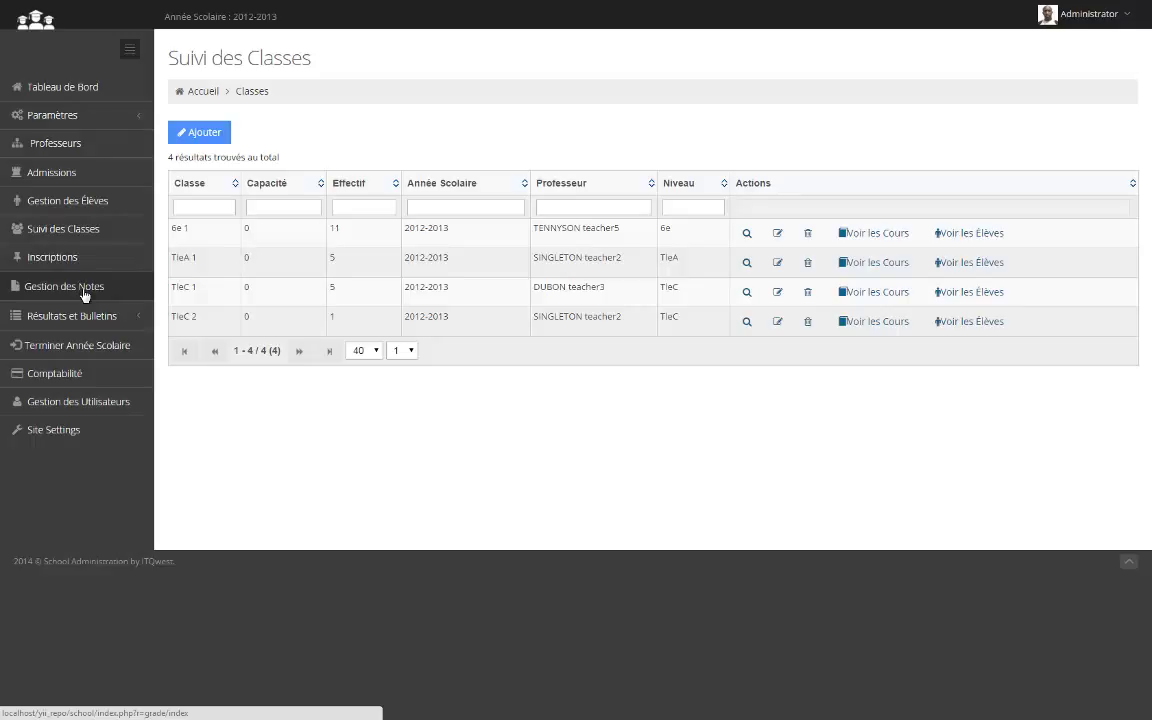
In Gestion des Notes, select class 6e 1, 2e trimestre and subject Français
left_click(85, 290)
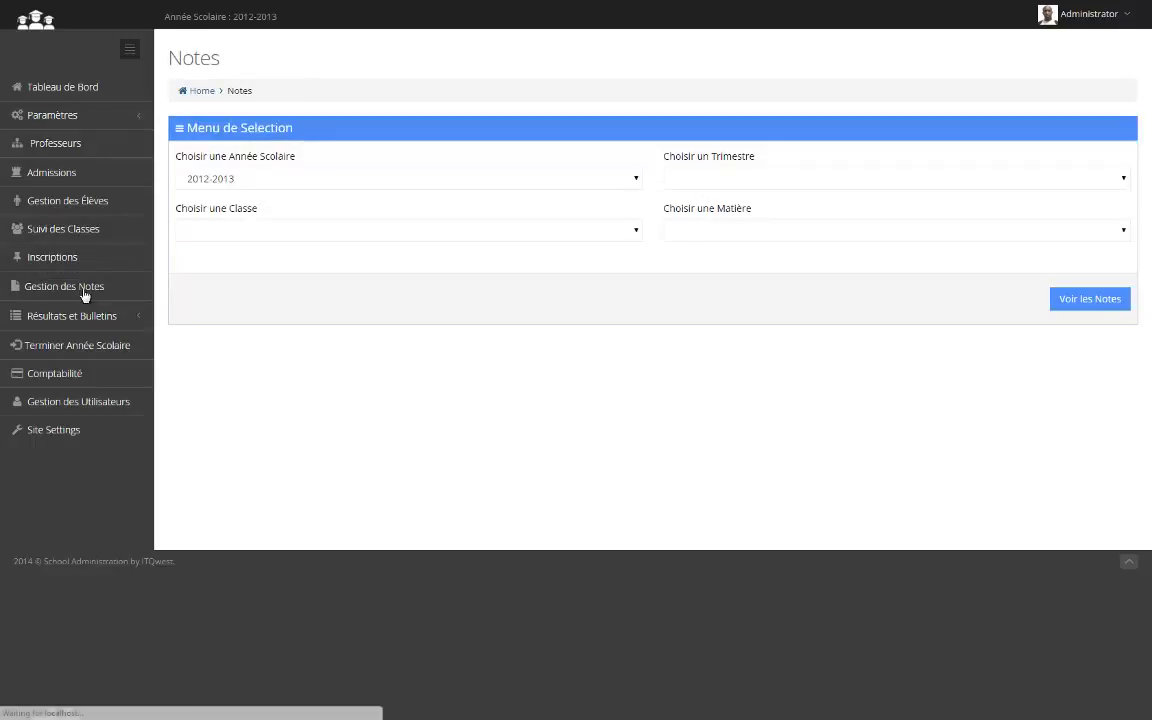
left_click(217, 237)
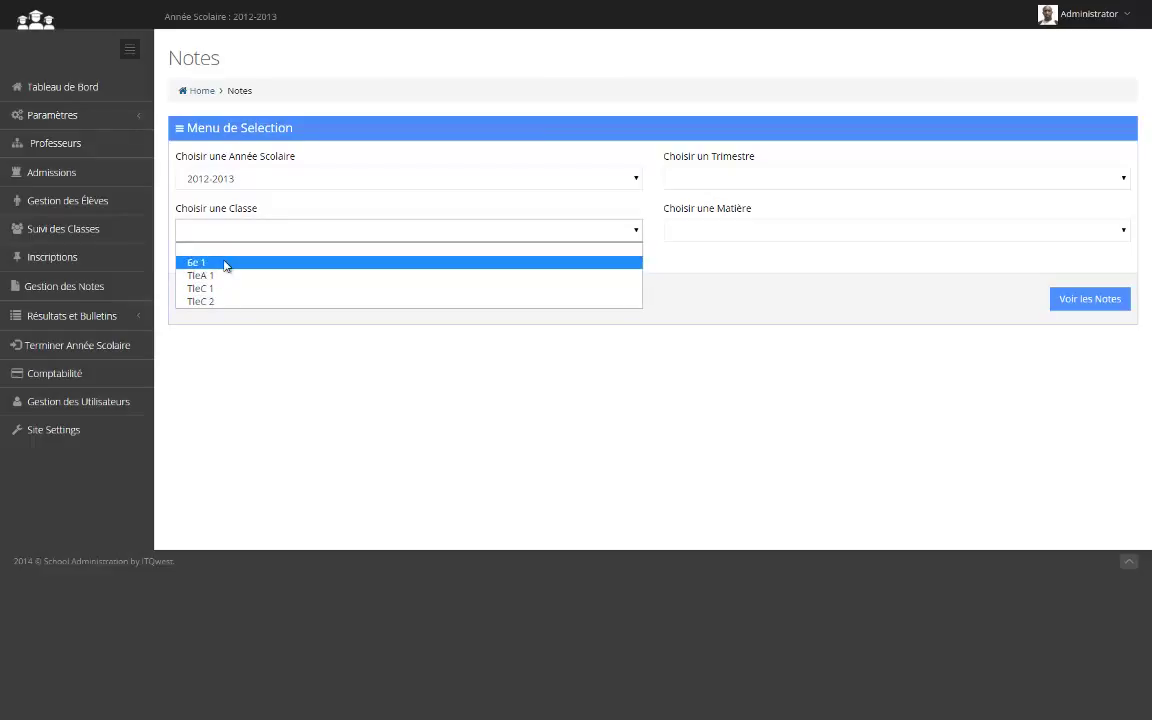
left_click(226, 264)
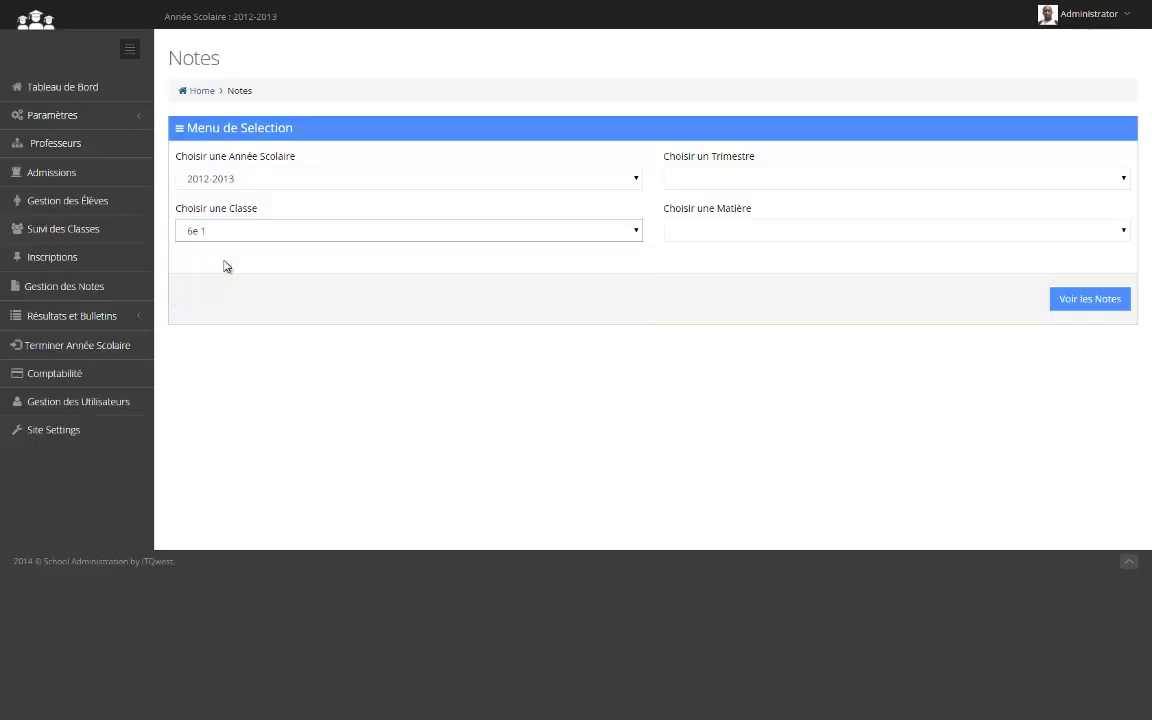
left_click(730, 187)
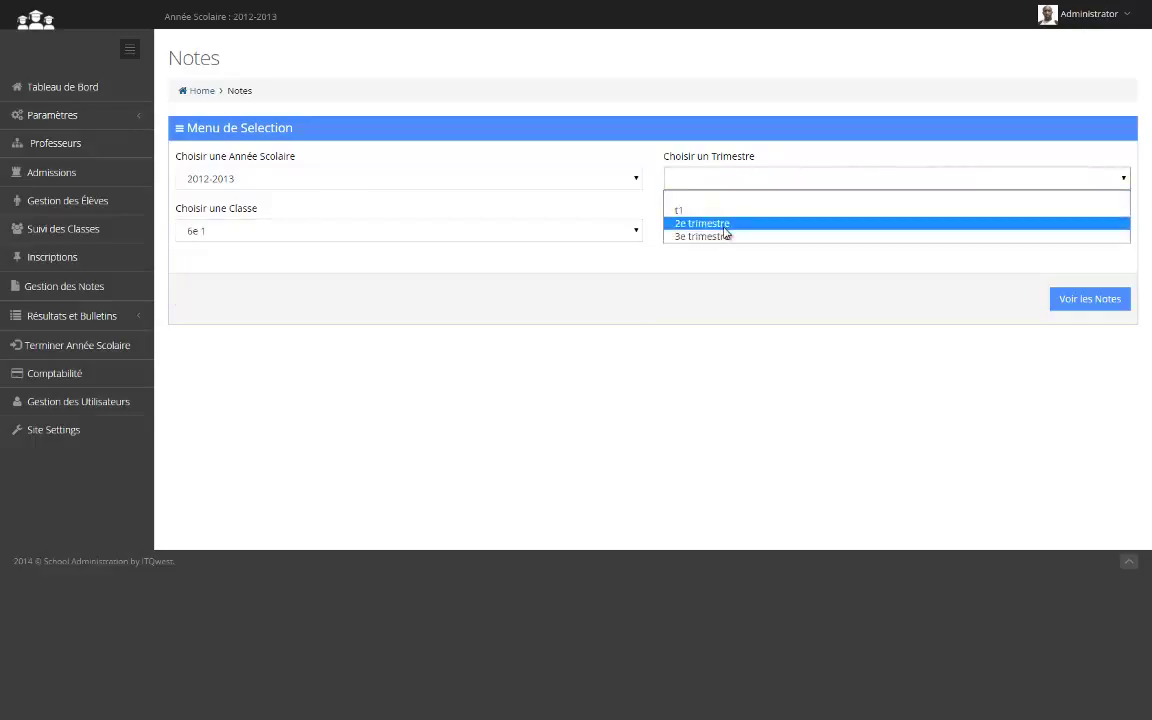
left_click(702, 223)
left_click(723, 232)
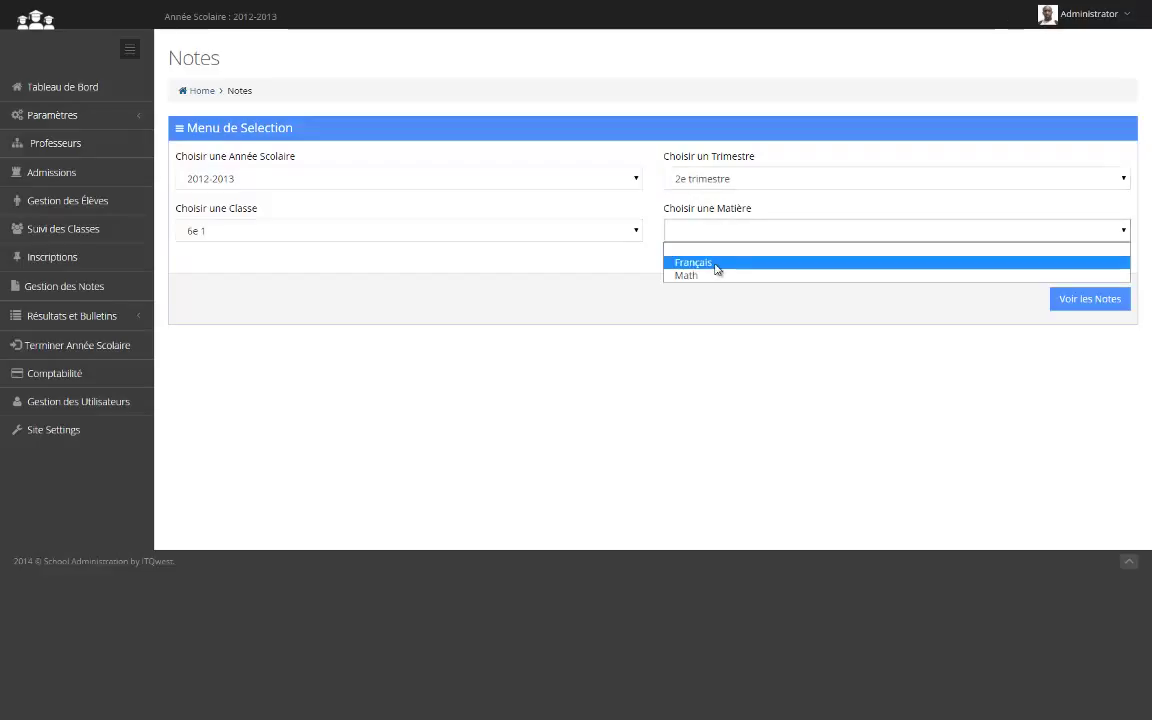
left_click(716, 266)
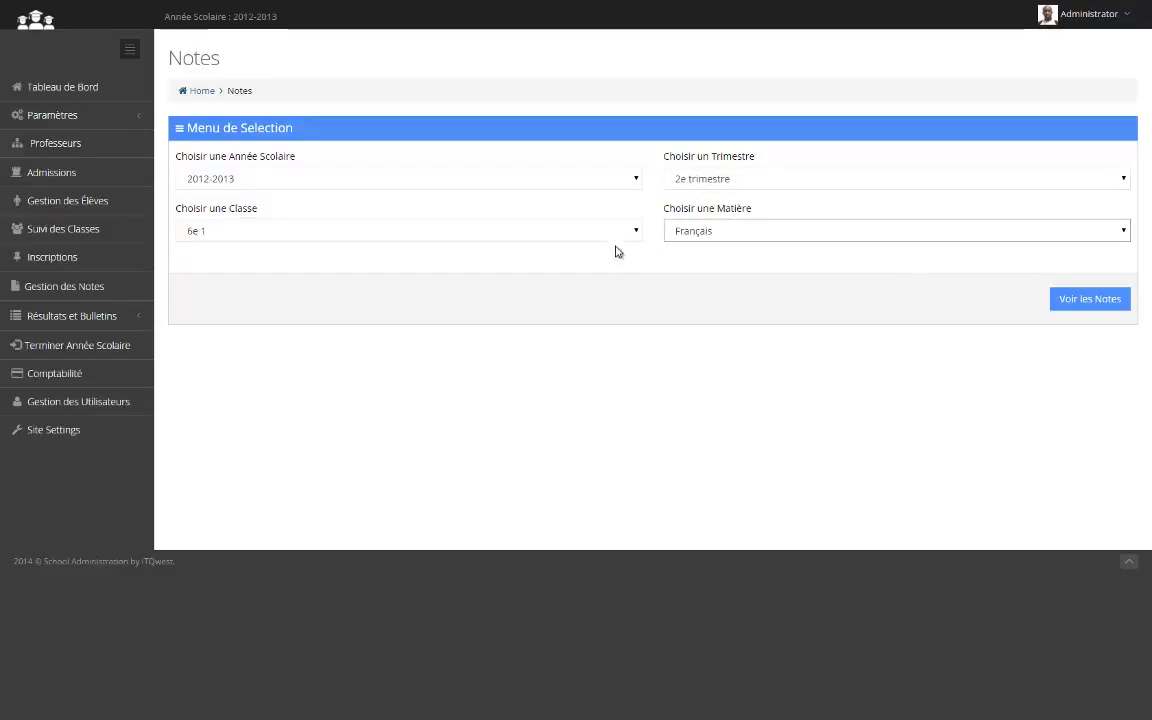
Show 6e 1's Français grades, scroll the table, and open test2's grade entry sheet
left_click(1090, 302)
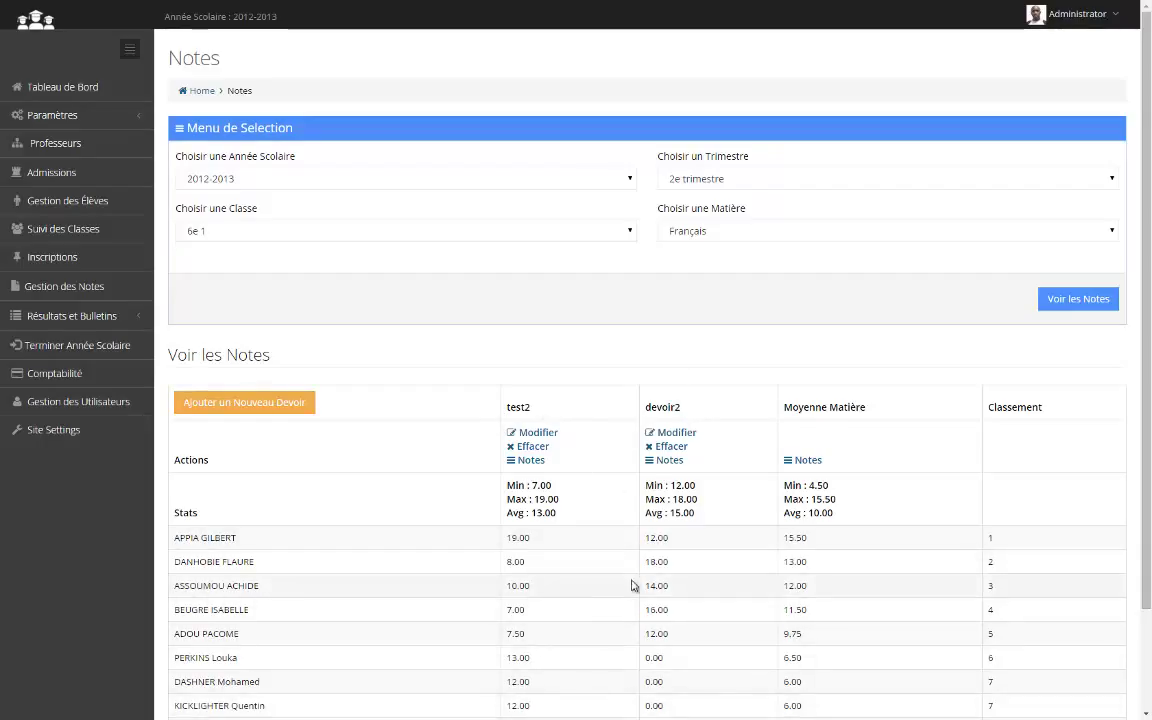
scroll(635, 590, "down", 2)
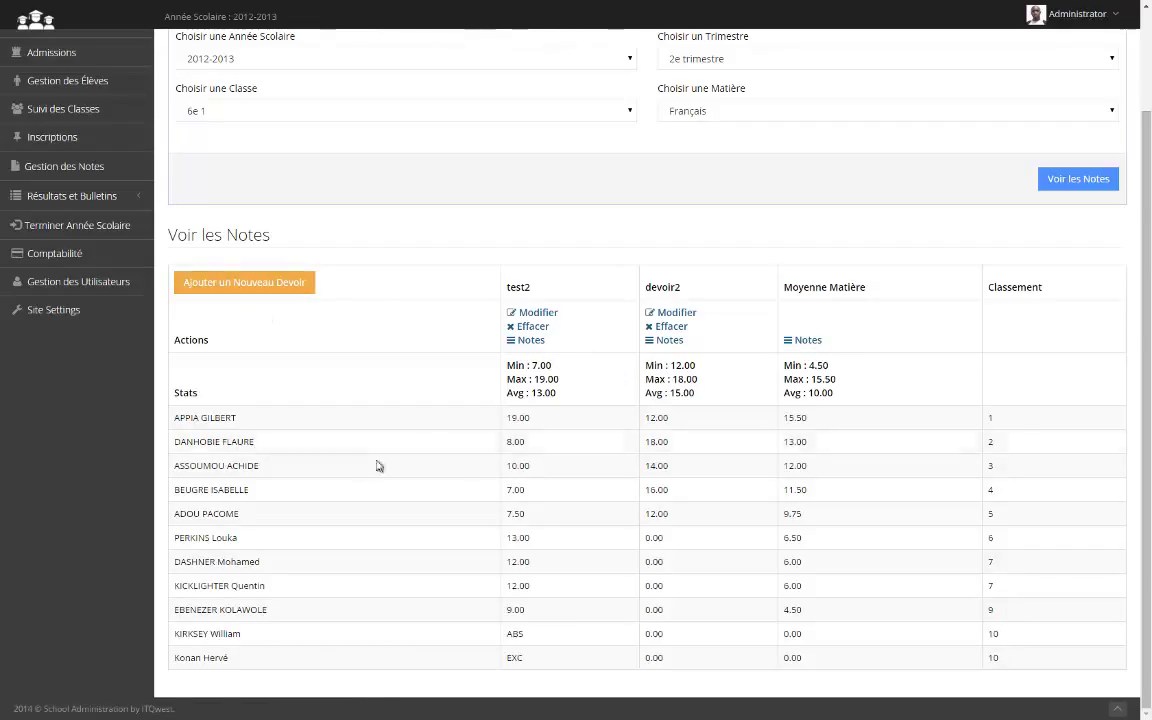
left_click(533, 341)
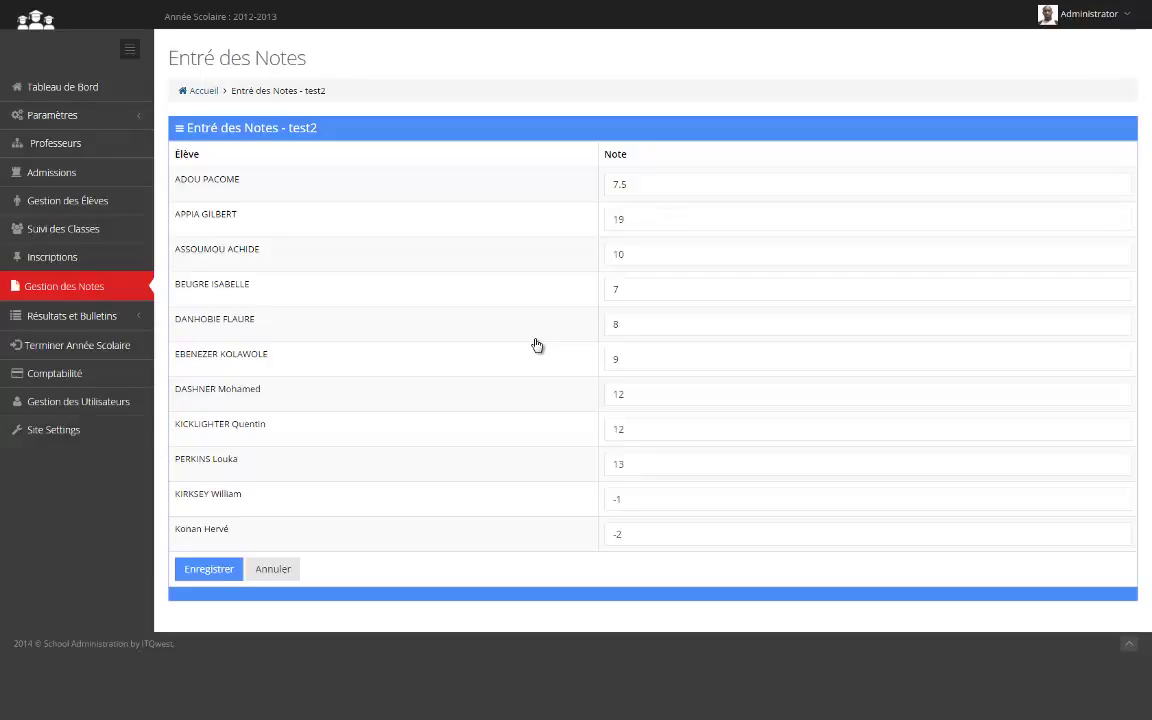
Select the second student's test2 grade of 19, then cancel without saving changes
left_click(674, 214)
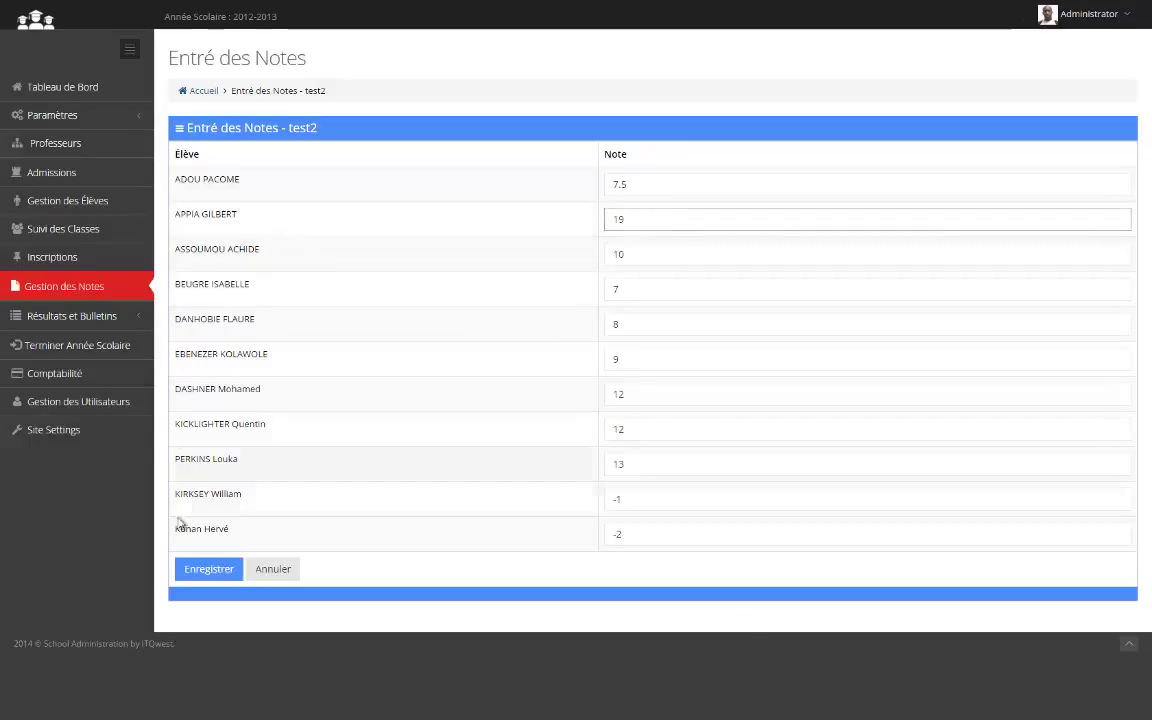
left_click(276, 584)
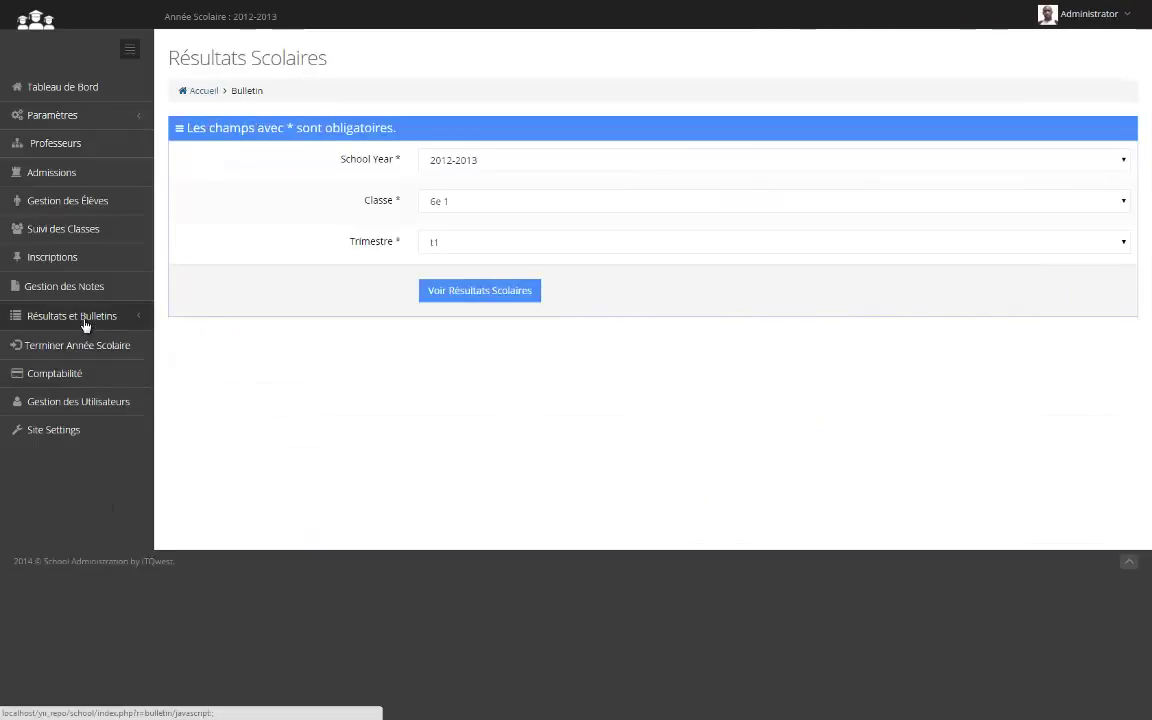
In the results section, select class TleA 1
left_click(85, 318)
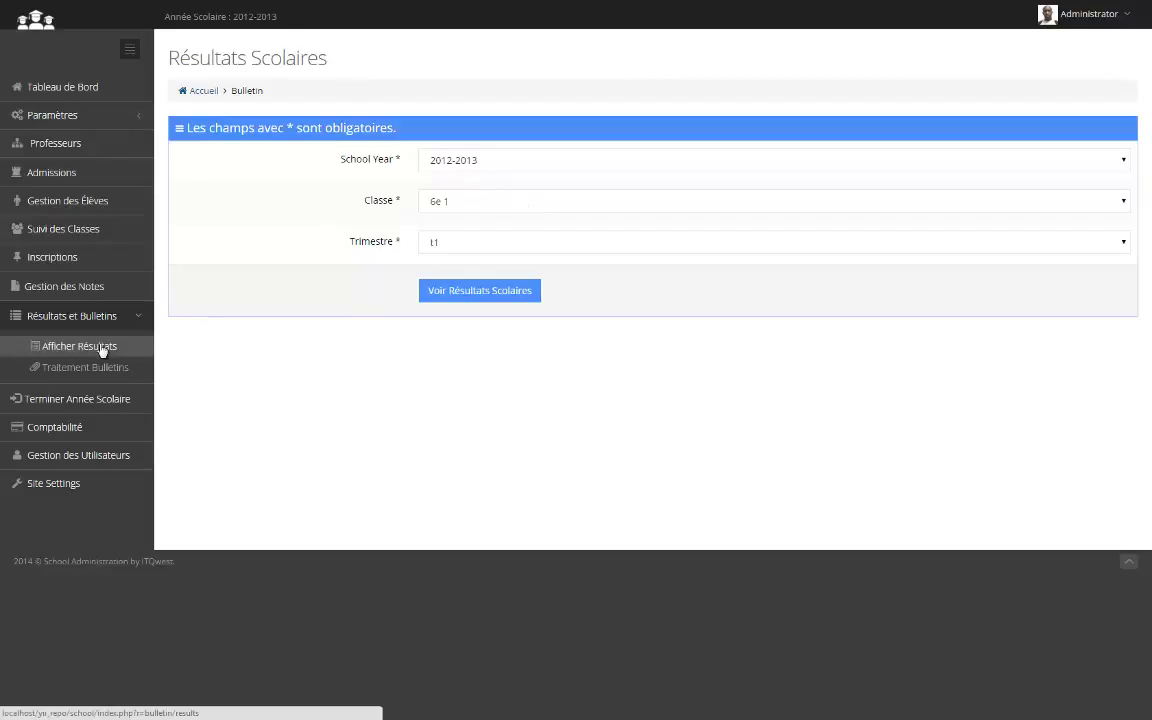
left_click(489, 208)
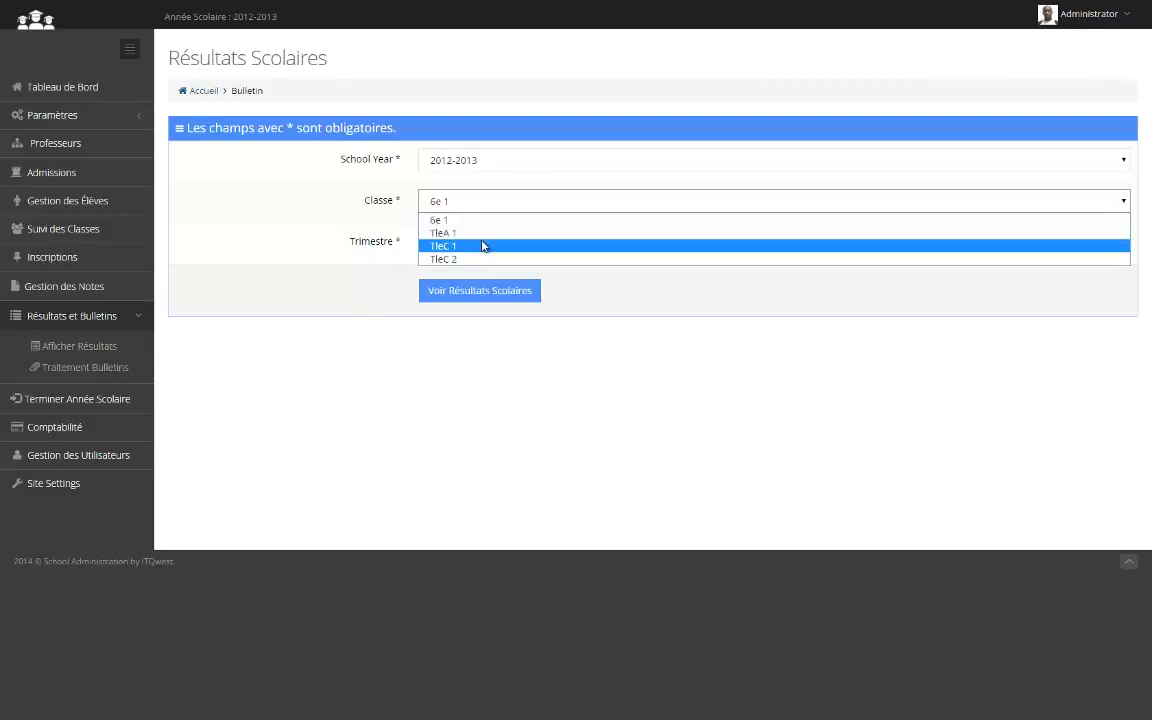
left_click(482, 233)
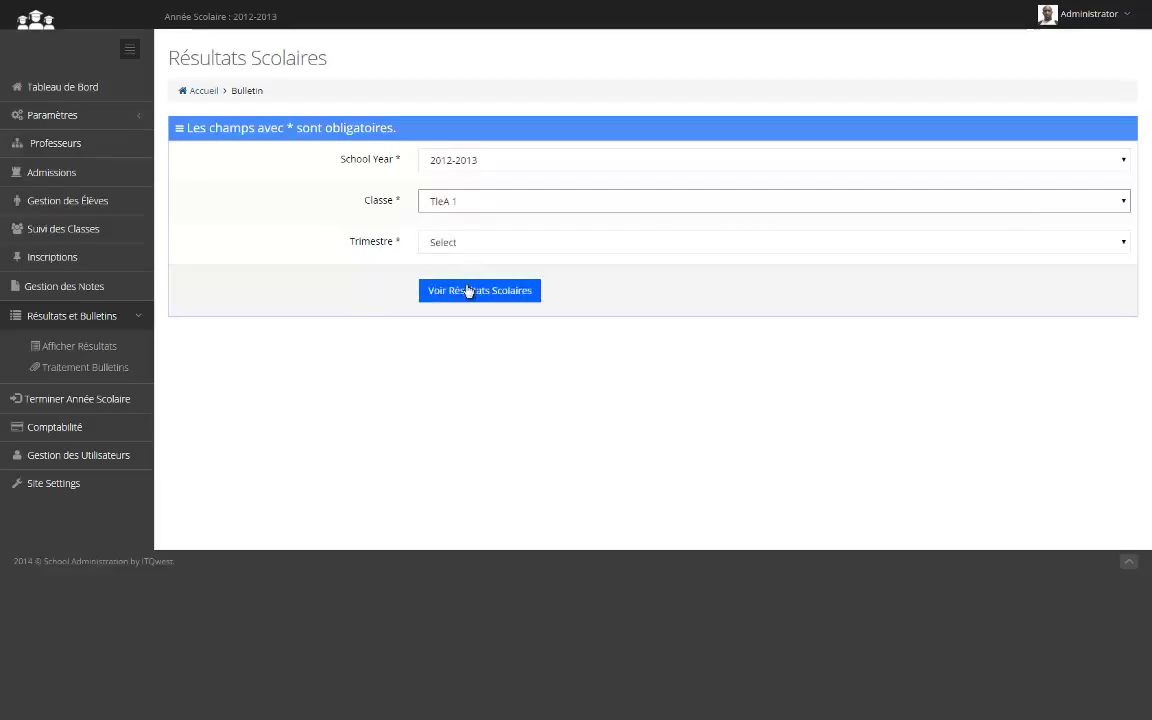
Set the term to 2e trimestre and display TleA 1's results (class average 12.60)
left_click(469, 258)
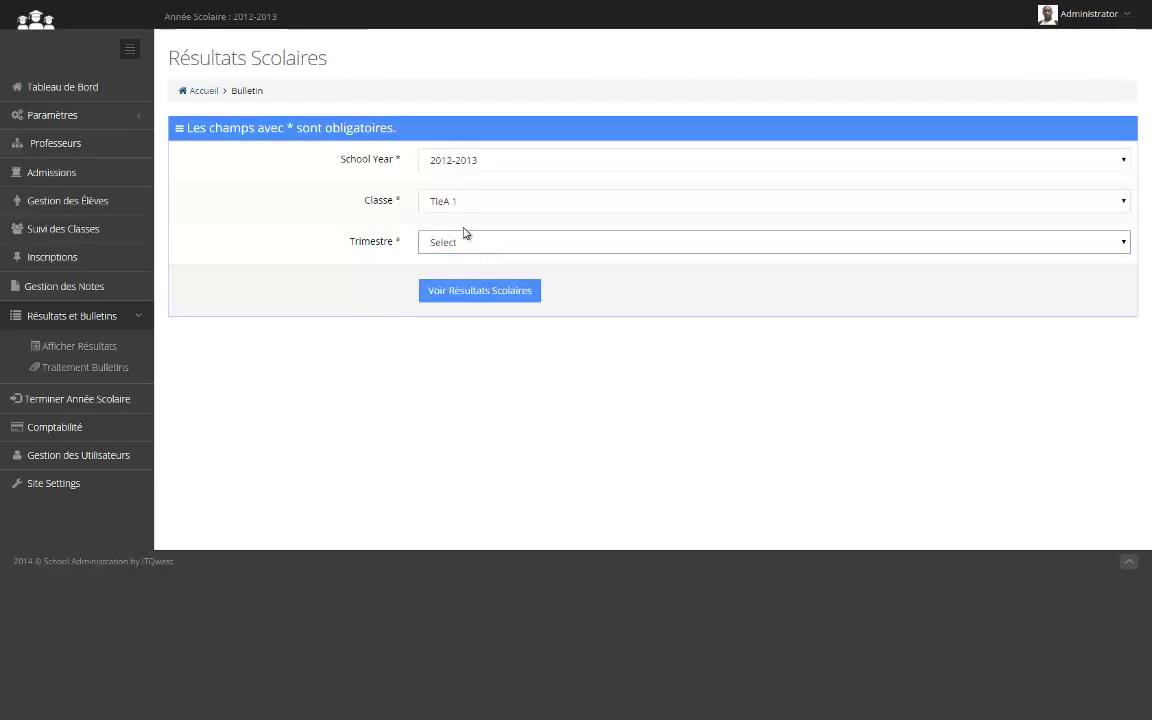
left_click(455, 248)
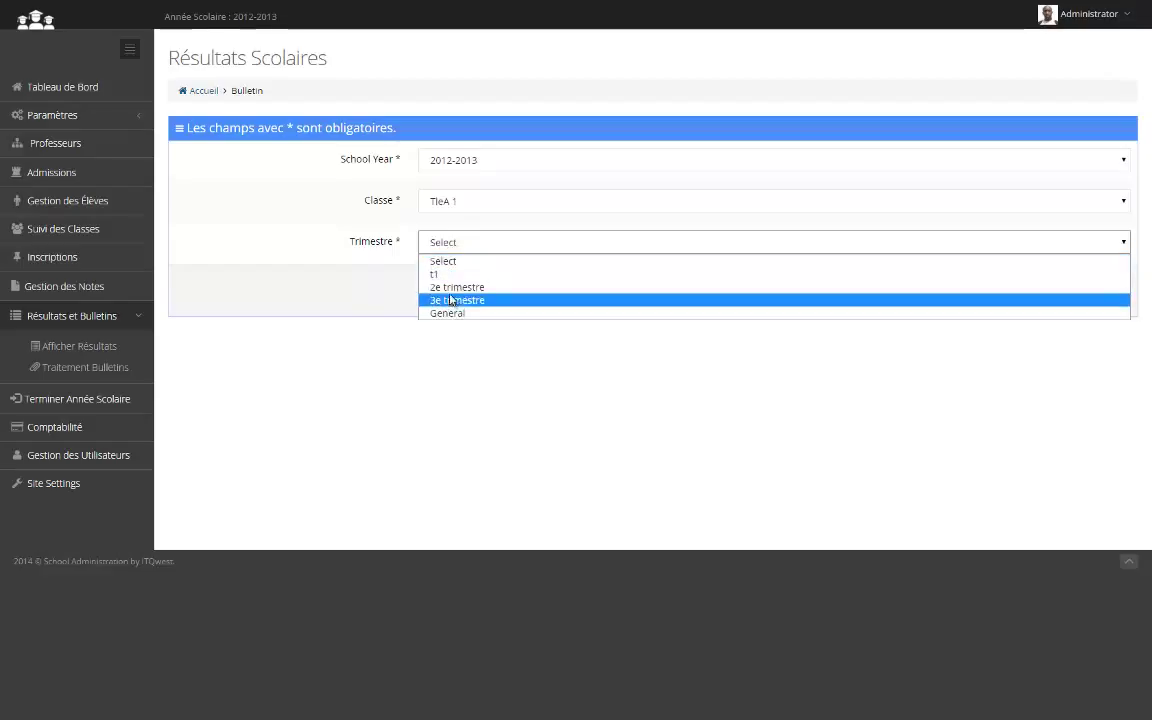
left_click(456, 287)
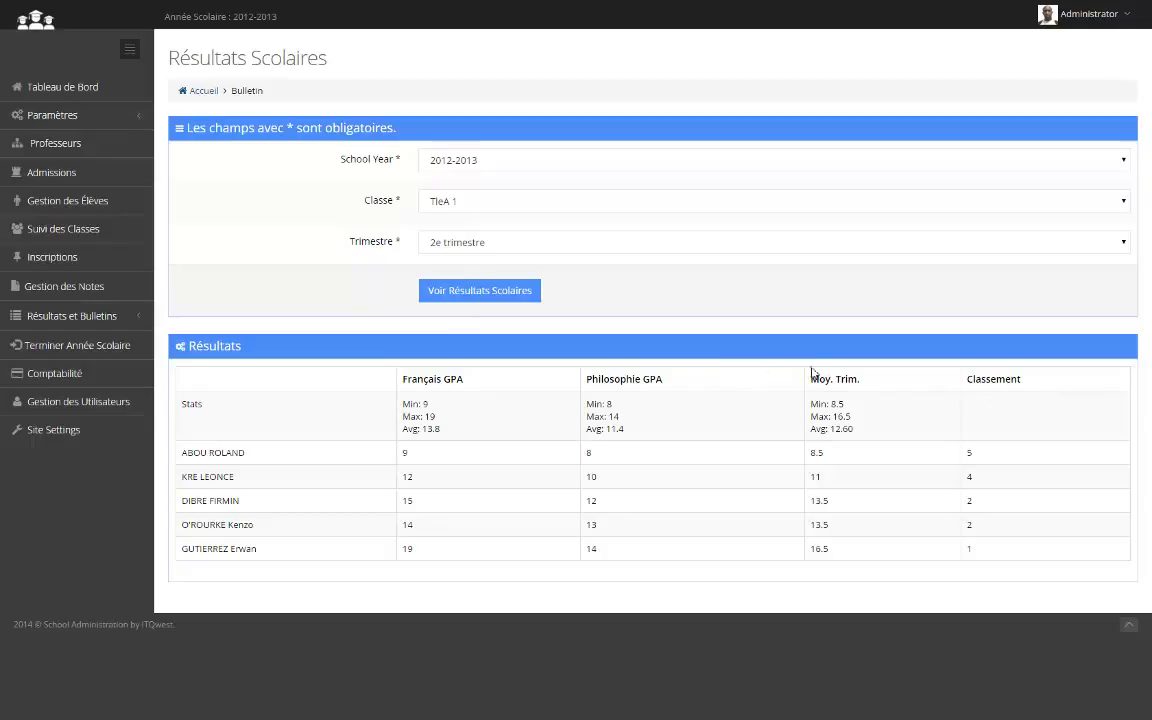
left_click(463, 292)
left_click(463, 244)
Switch the term to General to show all three trimesters, annual averages (class 12.28) and rankings
left_click(463, 300)
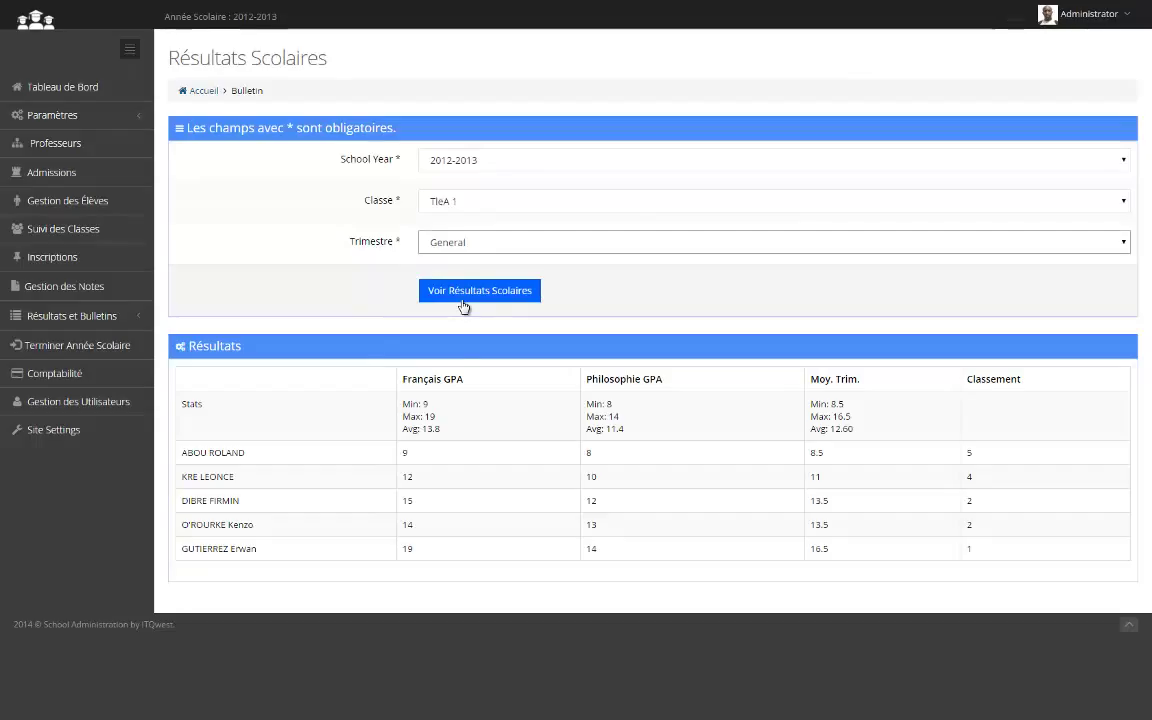
left_click(464, 300)
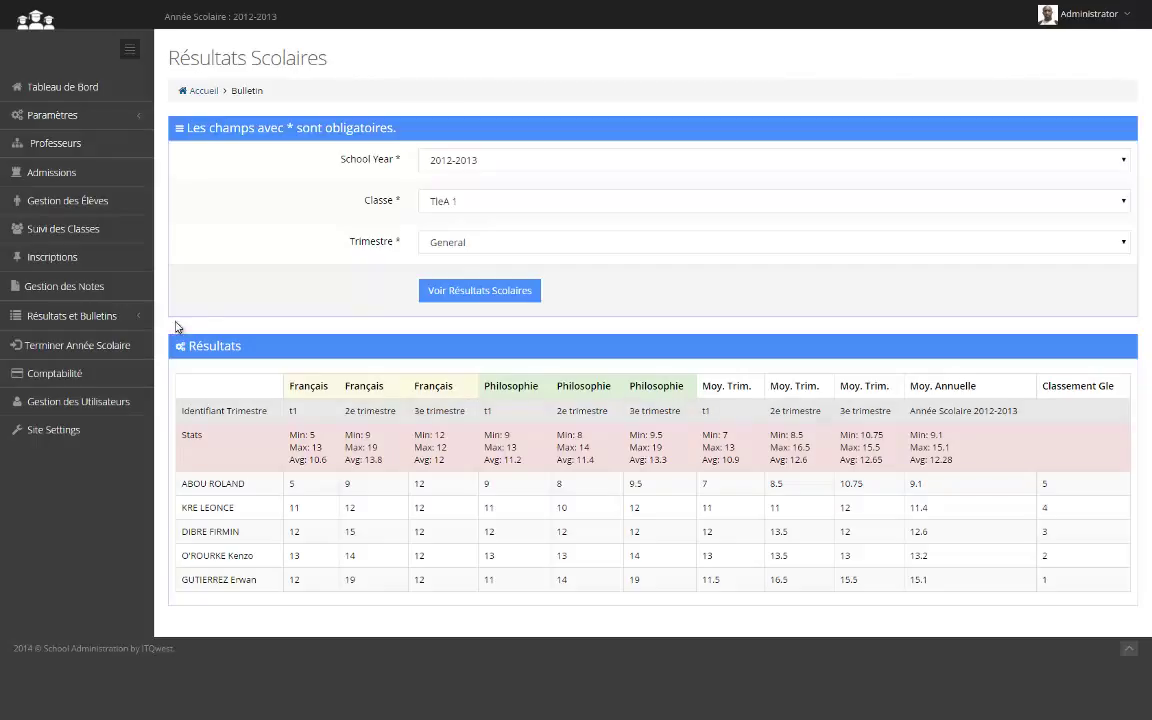
left_click(131, 318)
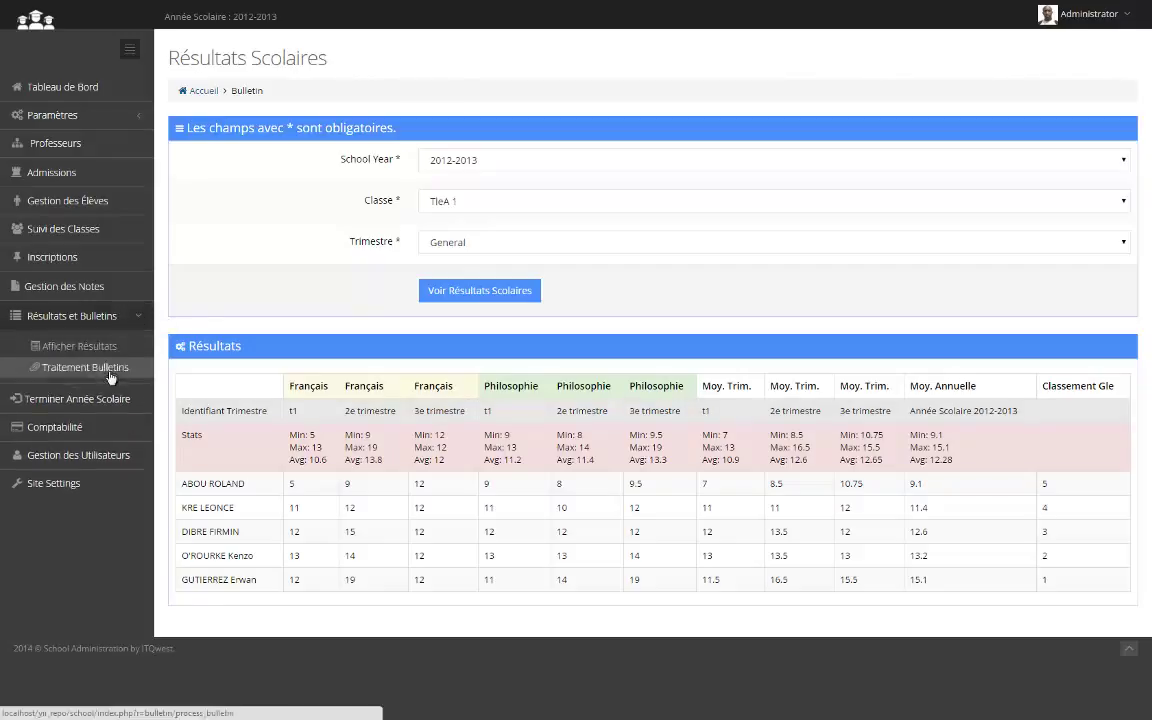
In Traitement Bulletins, choose 2012-2013, TleA 1 and 2e trimestre, then run report-card processing
left_click(111, 374)
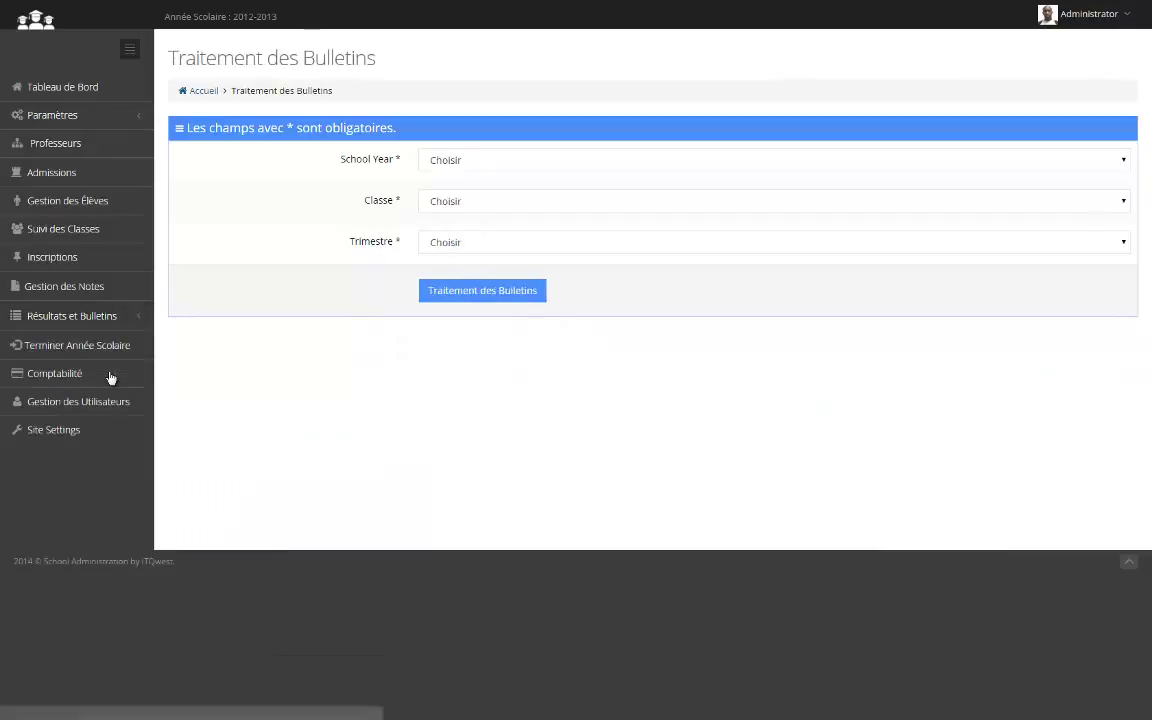
left_click(481, 158)
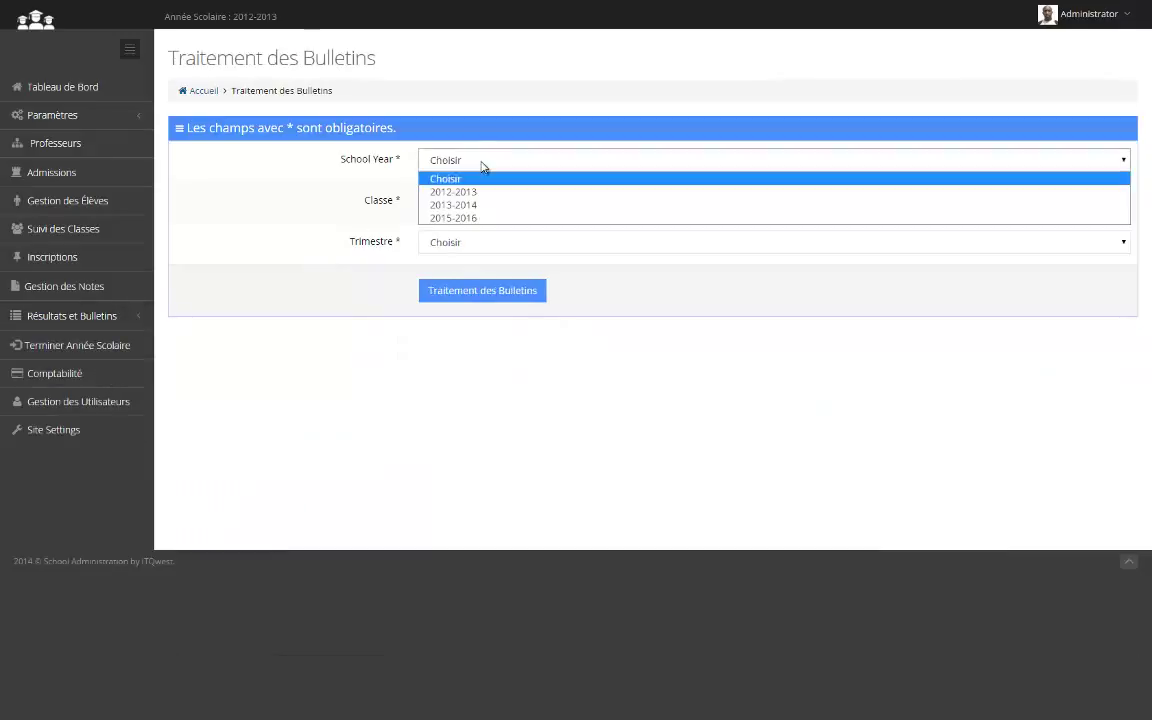
left_click(465, 192)
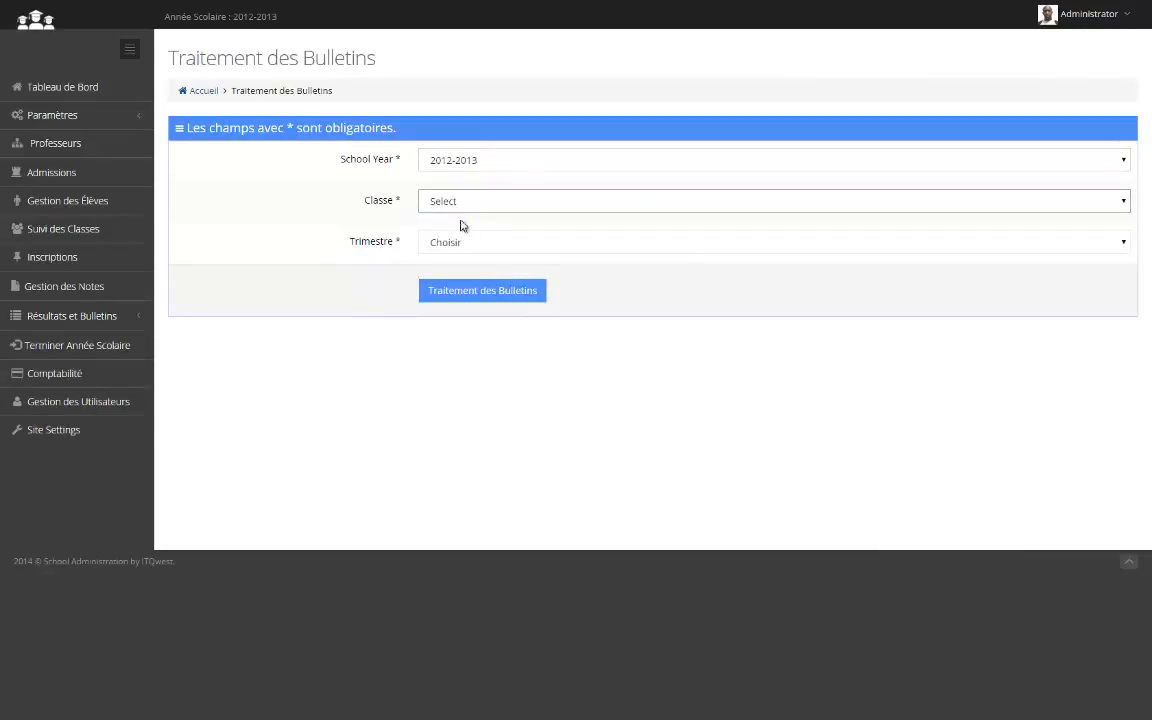
left_click(464, 200)
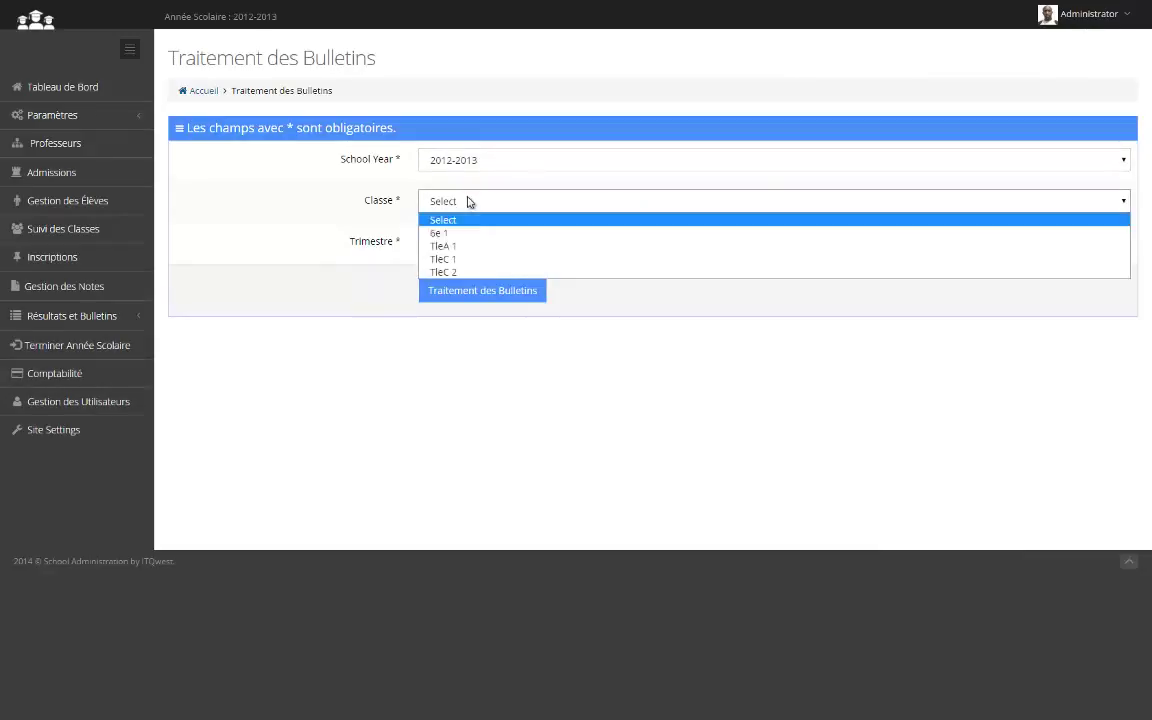
left_click(457, 246)
left_click(456, 250)
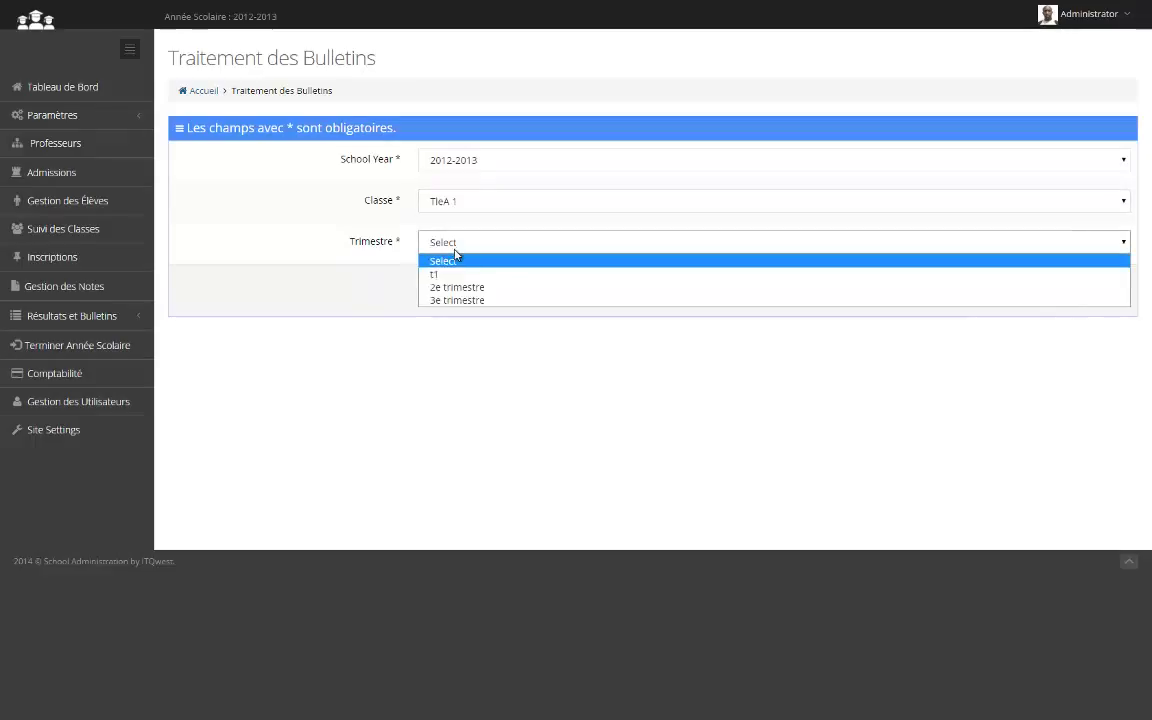
left_click(460, 288)
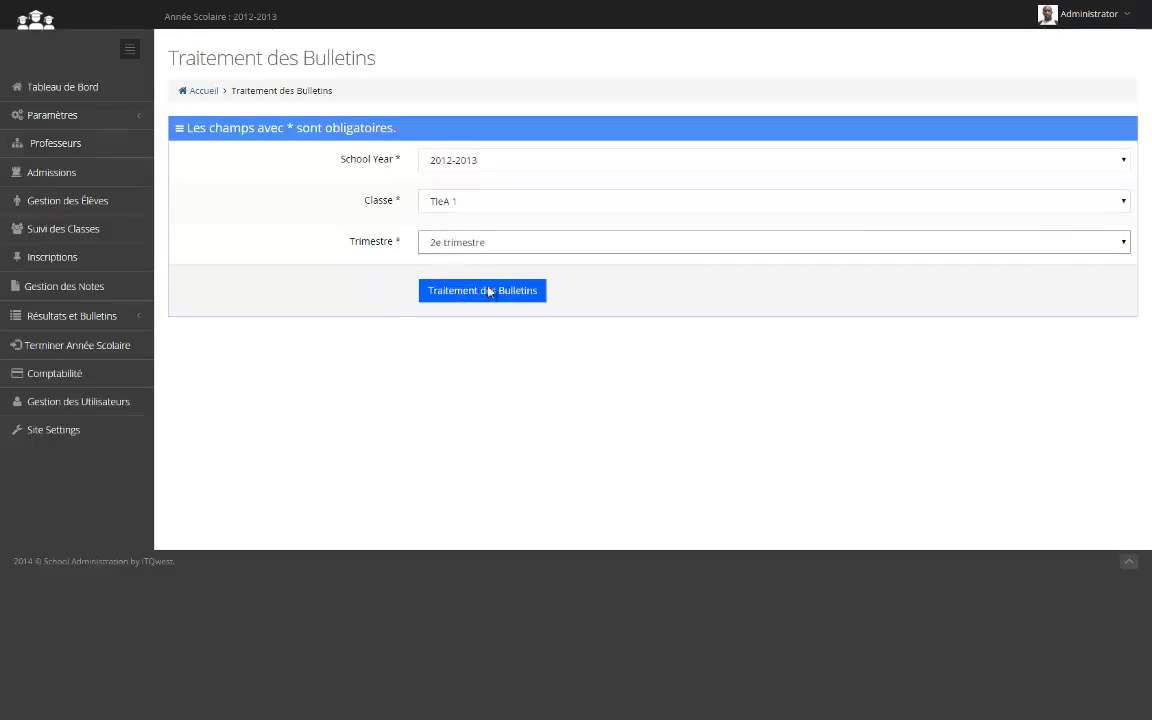
left_click(490, 292)
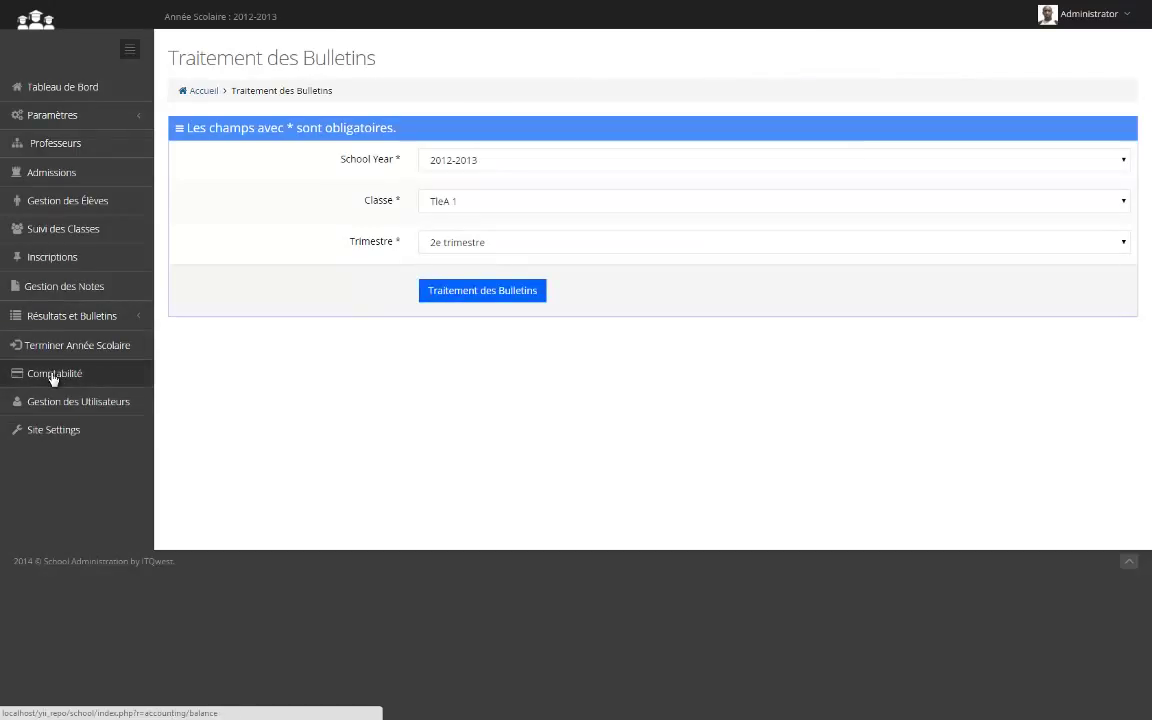
Open Comptabilité's Comptes list of 141 students' fees and totals, then focus the N° Élève filter
left_click(52, 375)
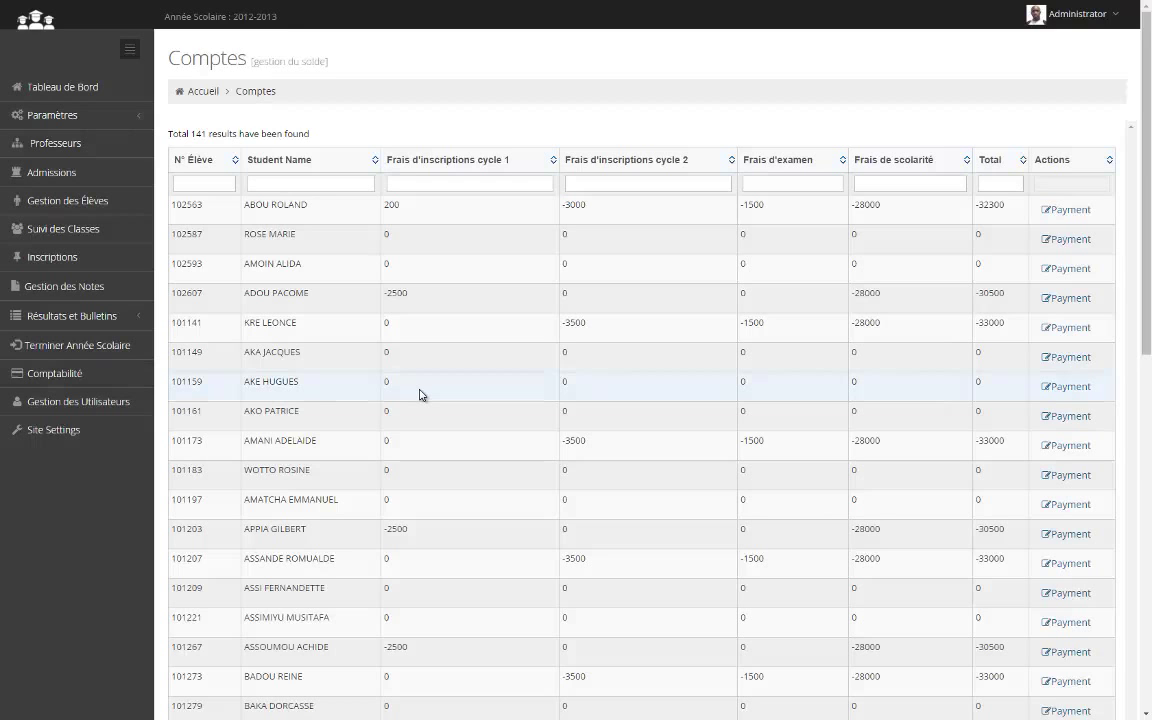
scroll(420, 394, "down", 4)
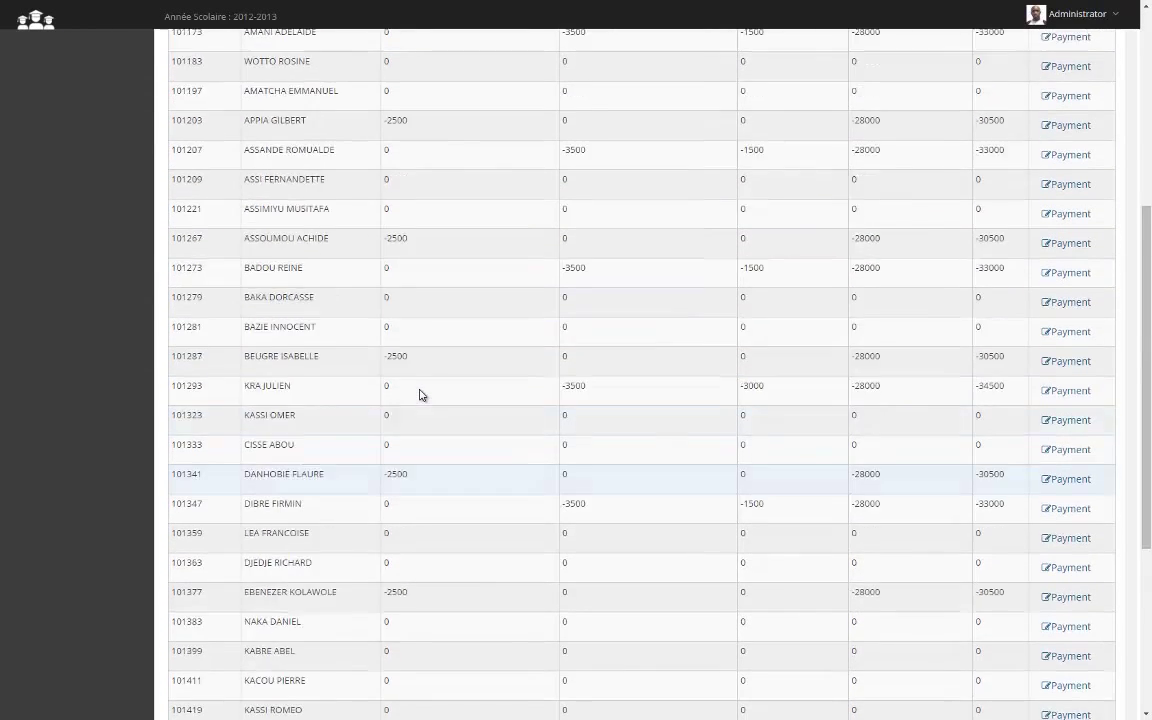
scroll(420, 394, "up", 3)
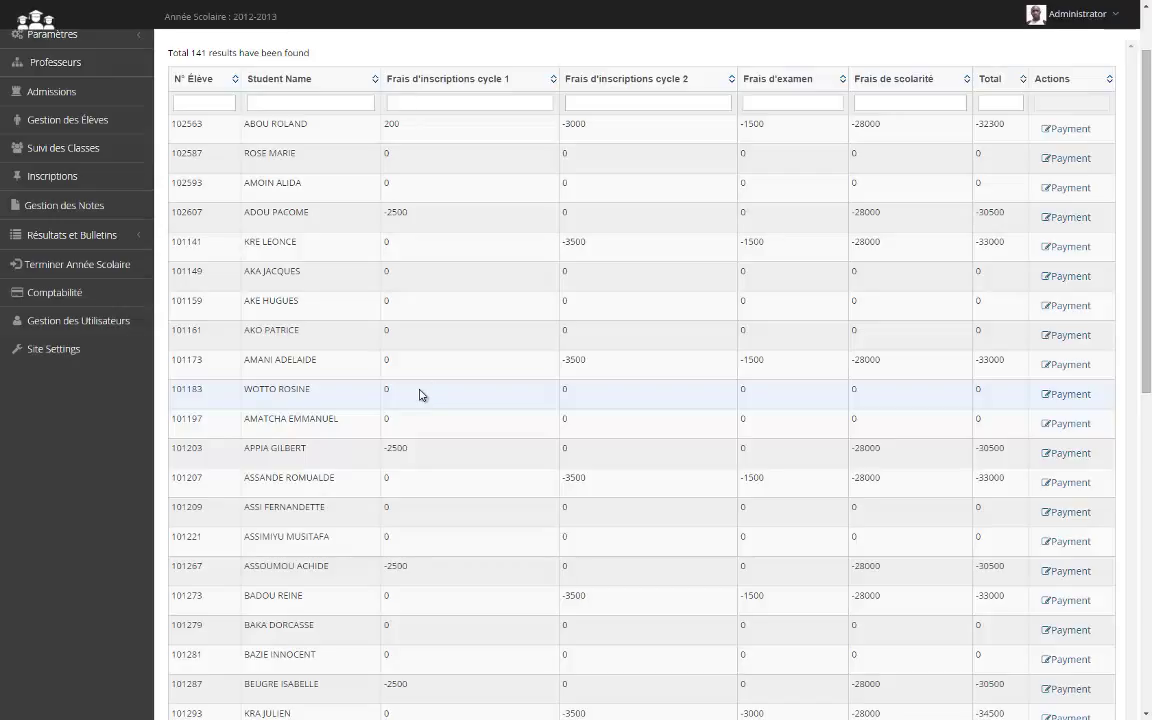
scroll(420, 395, "up", 1)
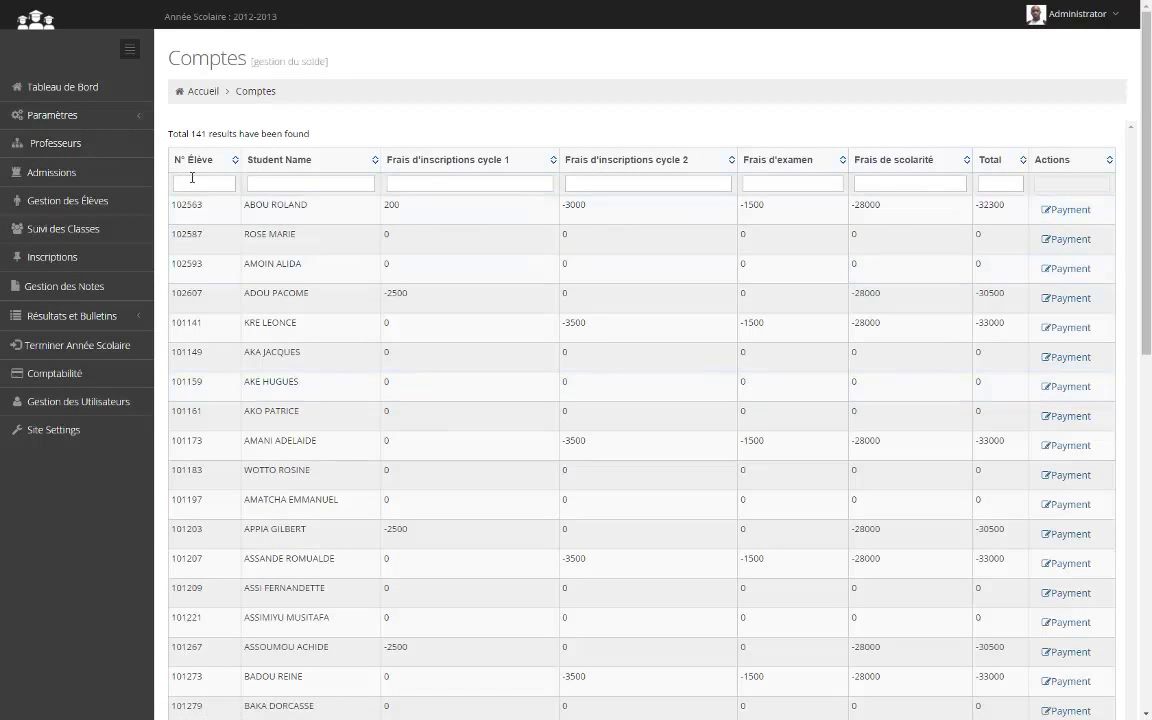
left_click(192, 177)
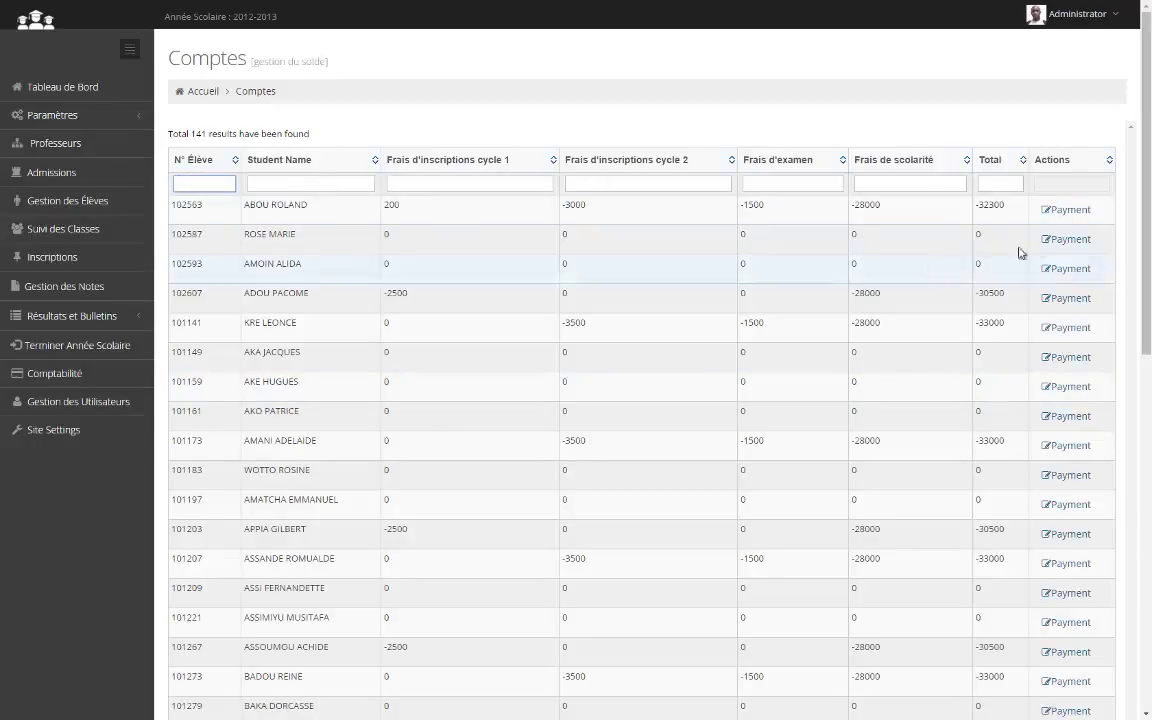
From the first student's payment history, start a new payment with 'Ajouter Paiement'
left_click(1080, 213)
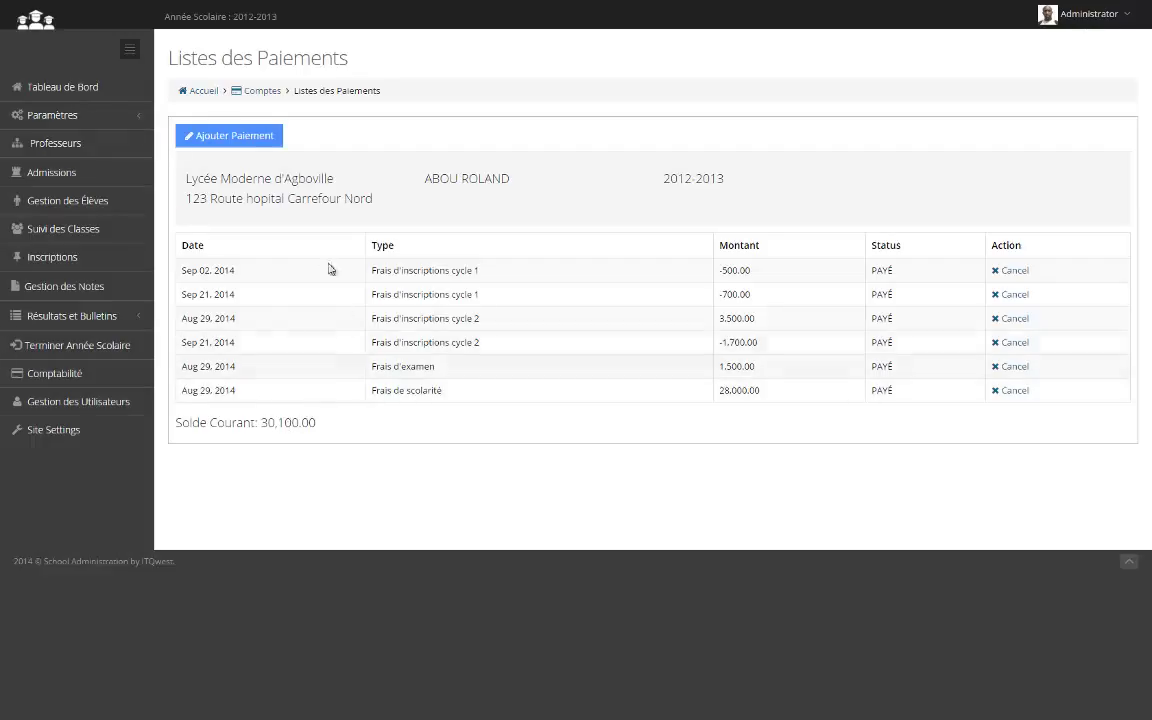
left_click(234, 137)
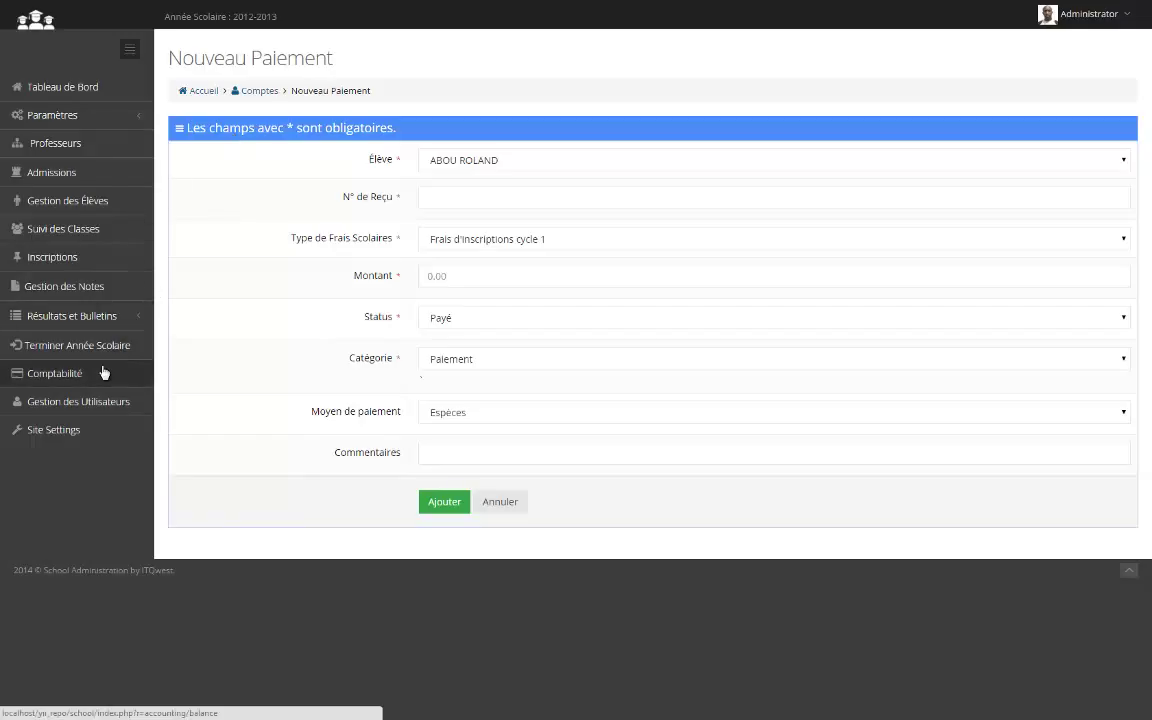
Cancel the new payment, return to Comptabilité, and log out via the Administrator menu's Déconnexion
left_click(502, 502)
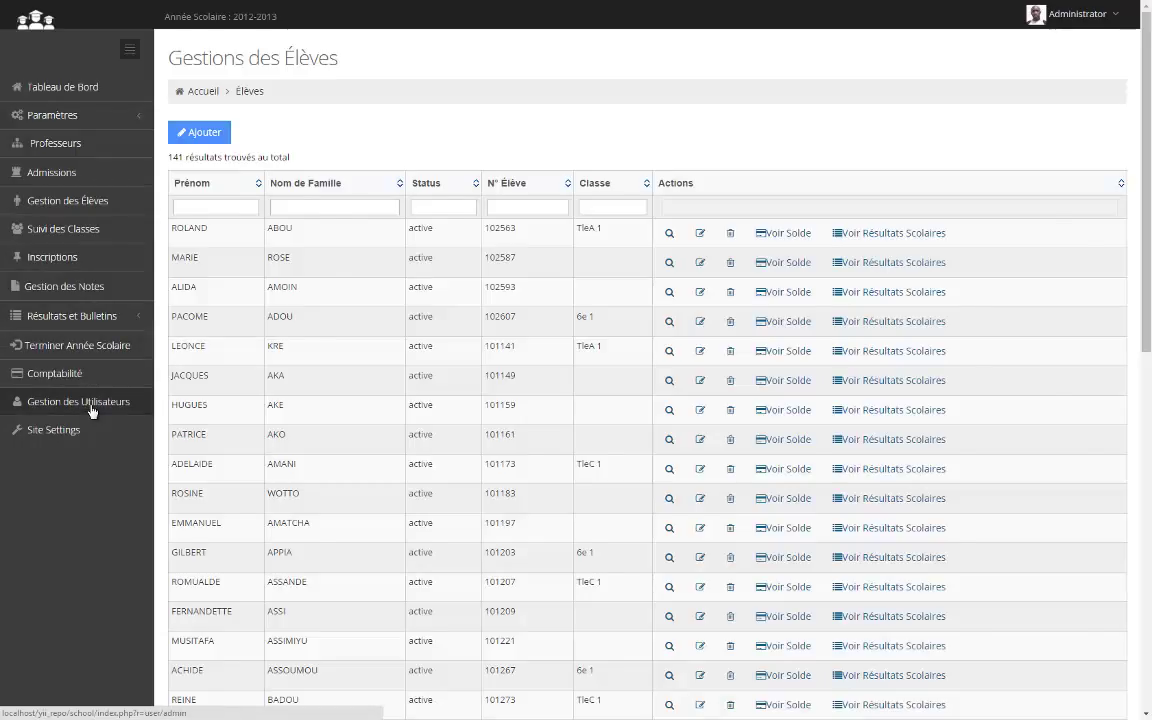
left_click(55, 373)
left_click(1078, 15)
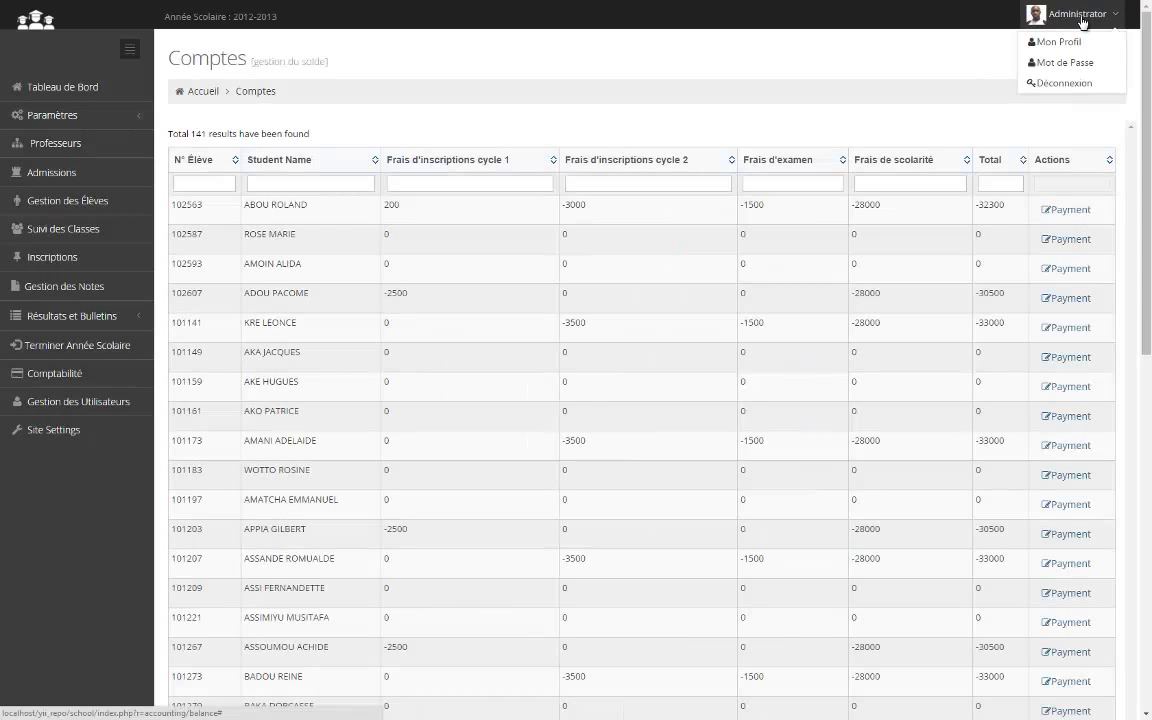
left_click(1076, 83)
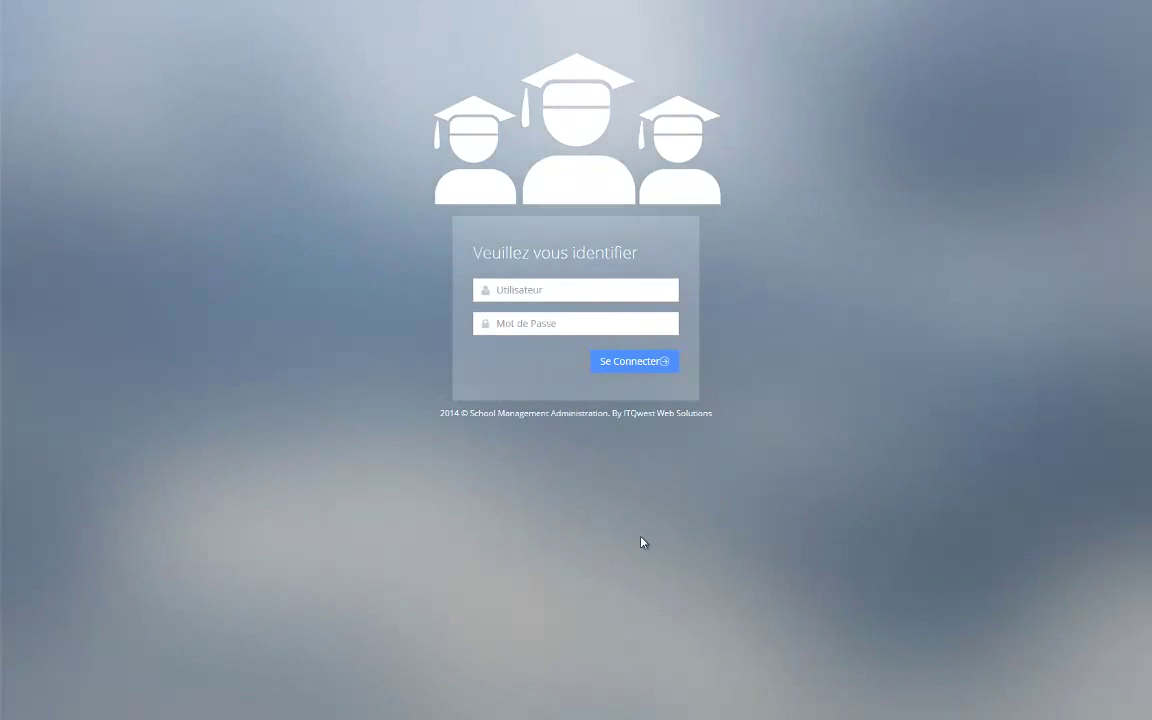